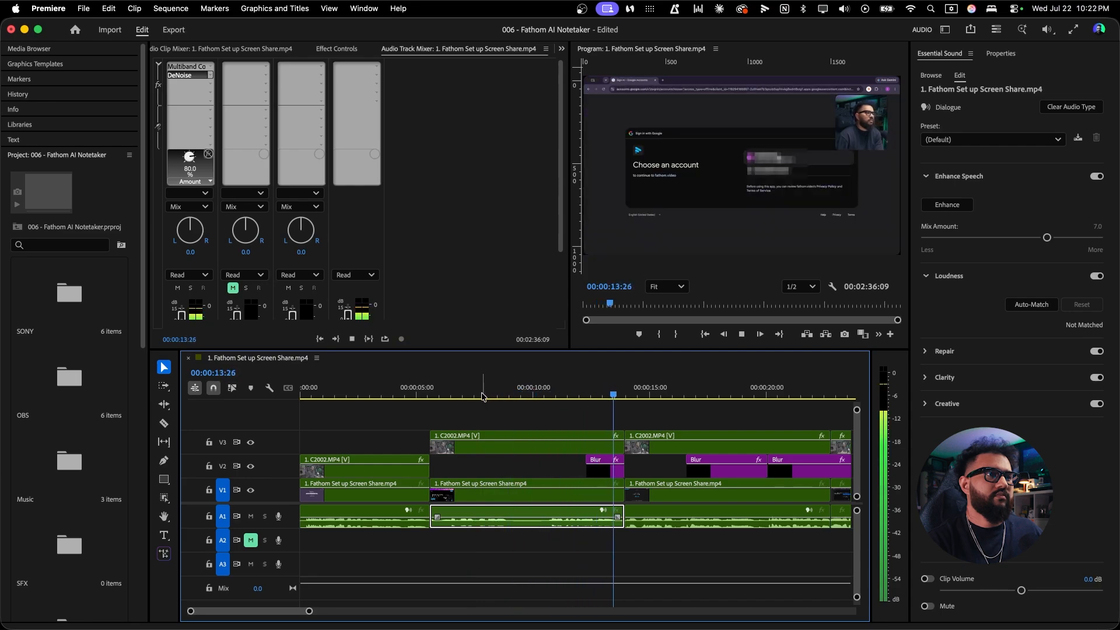
Play back the dialogue clip on A1 several times from about 00:00:07:44 to 00:00:08:09 to listen to its audio
click(481, 395)
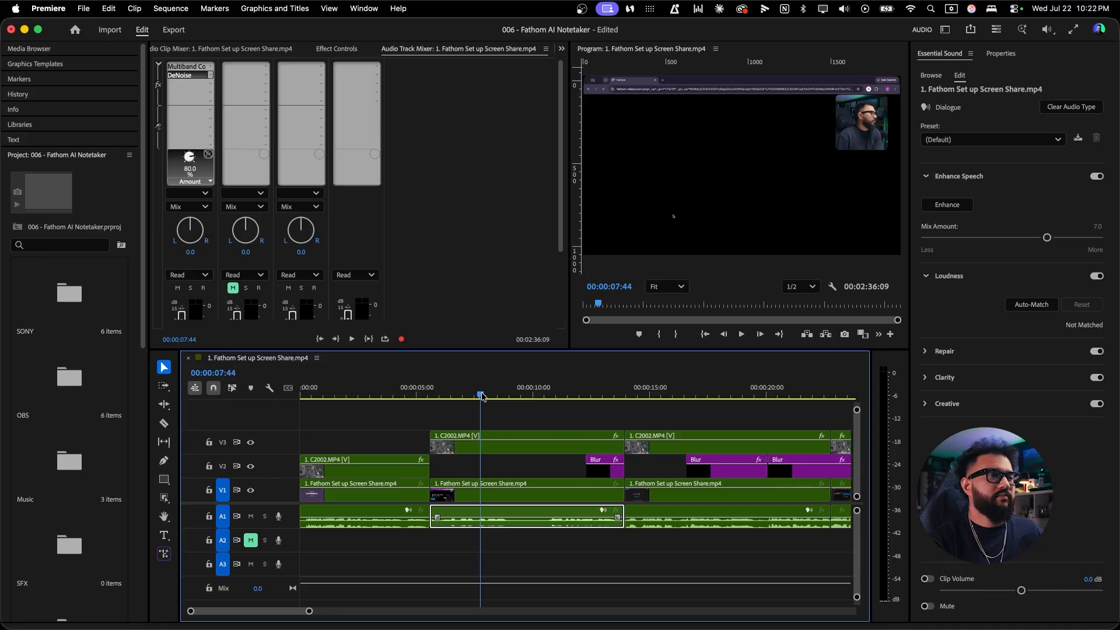
key(space)
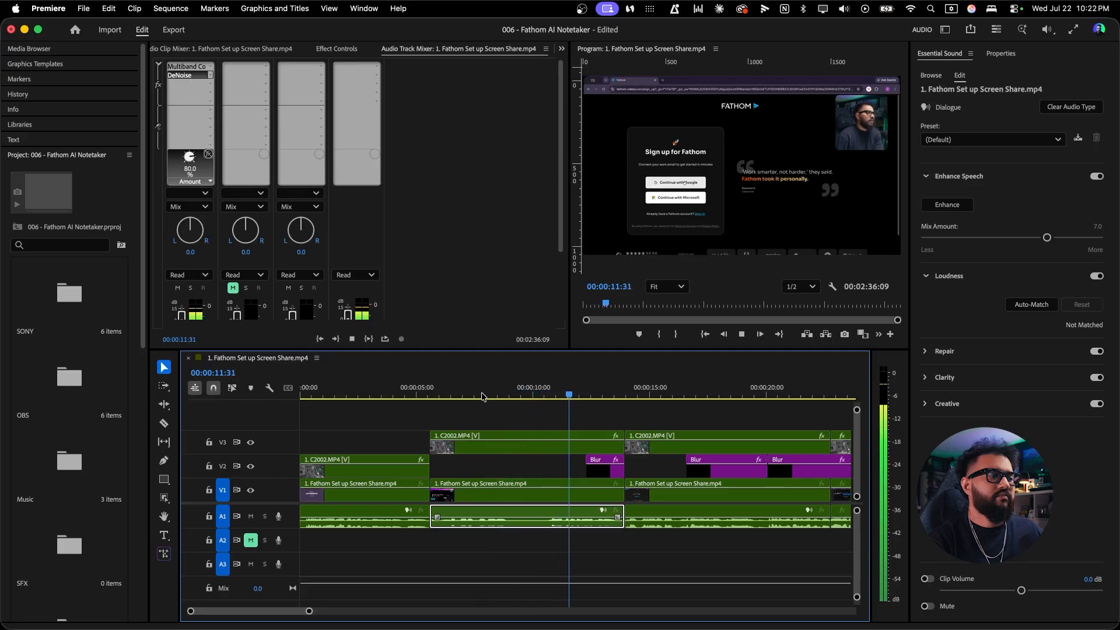
key(space)
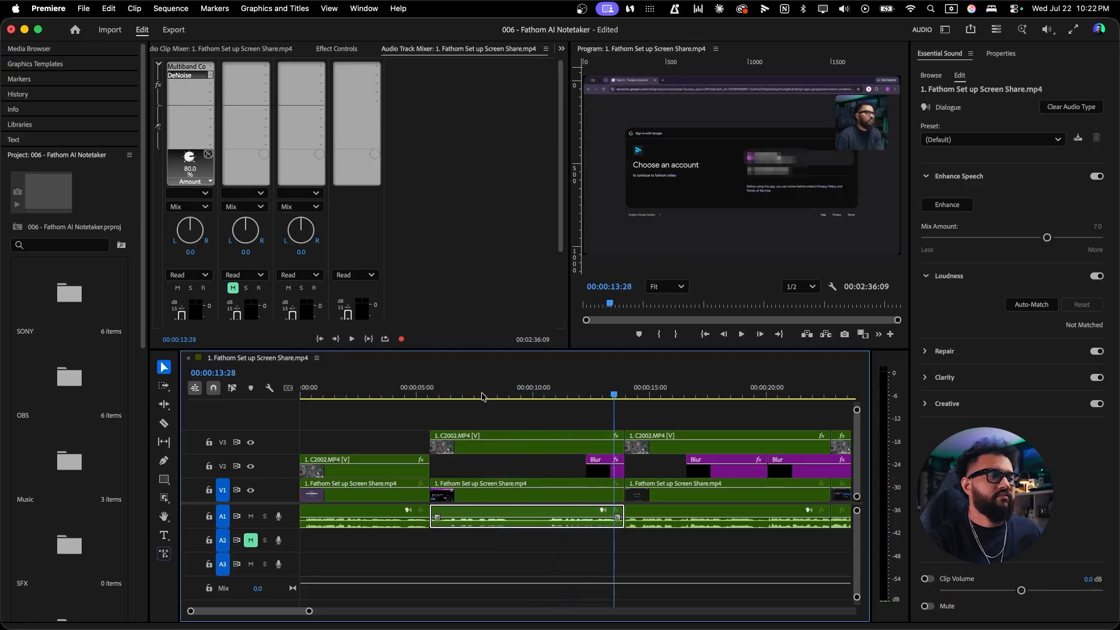
click(481, 396)
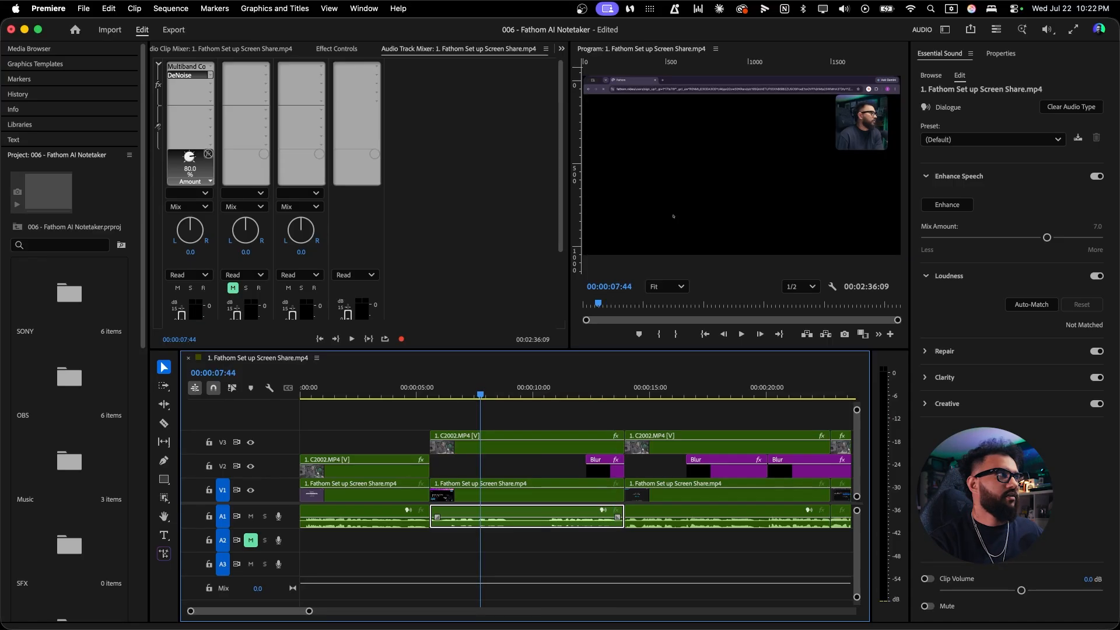
key(space)
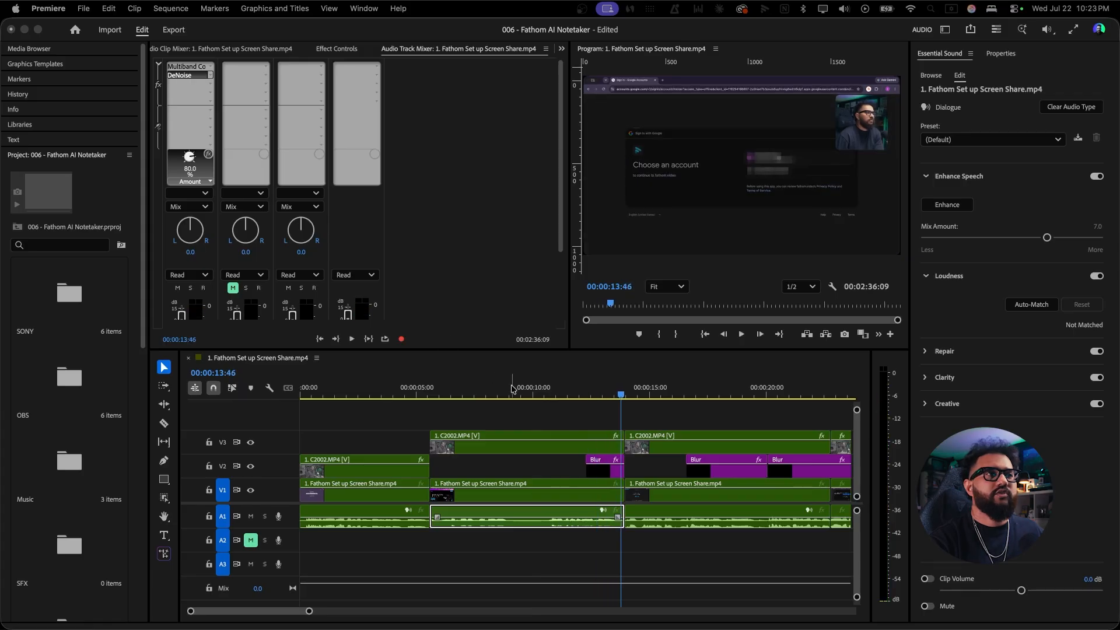
click(490, 394)
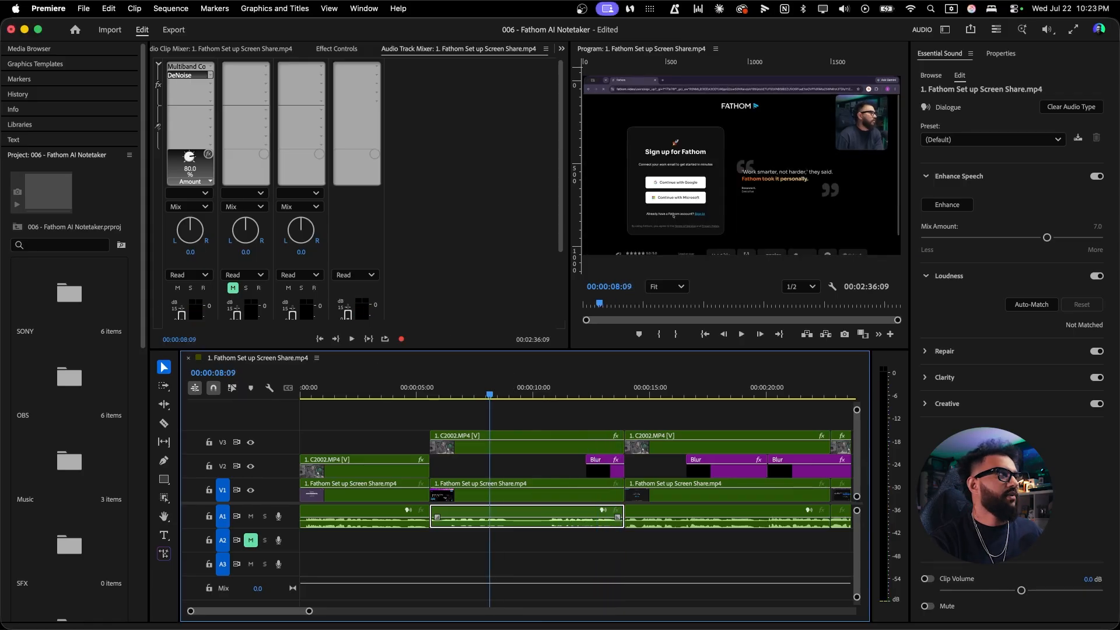
key(space)
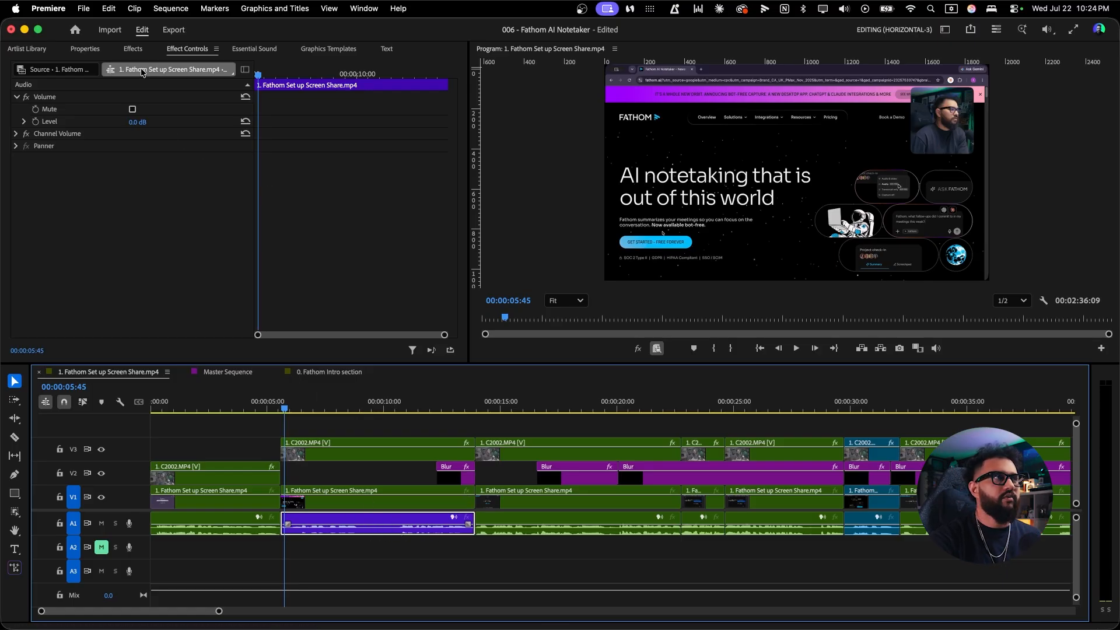
Find the DeNoise audio effect and apply it to the selected Fathom Set up Screen Share.mp4 clip on A1
click(133, 49)
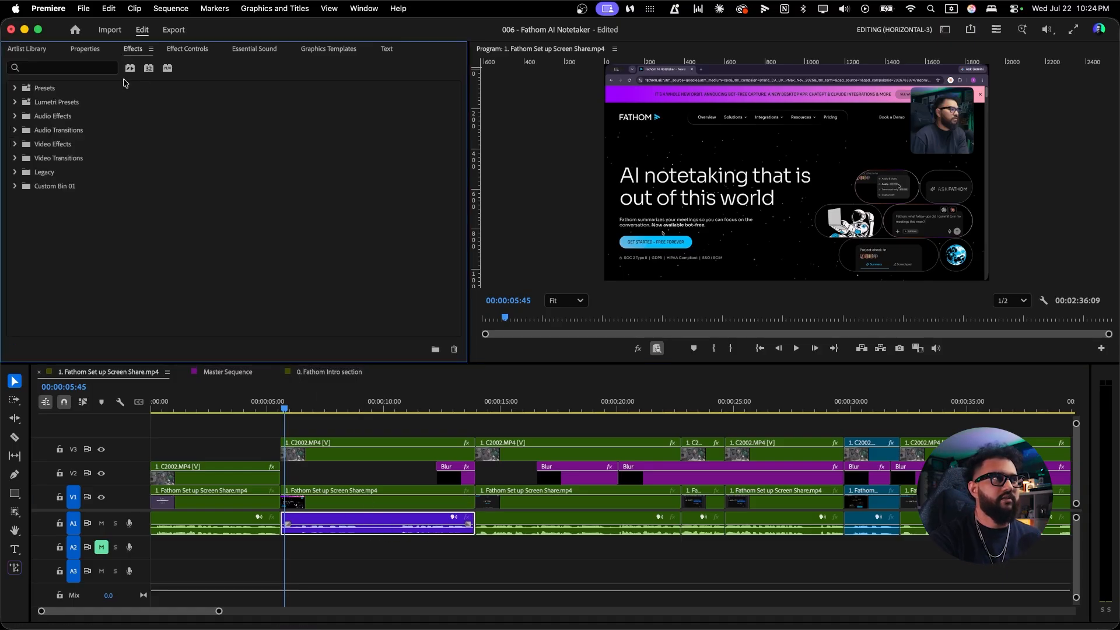
text(de)
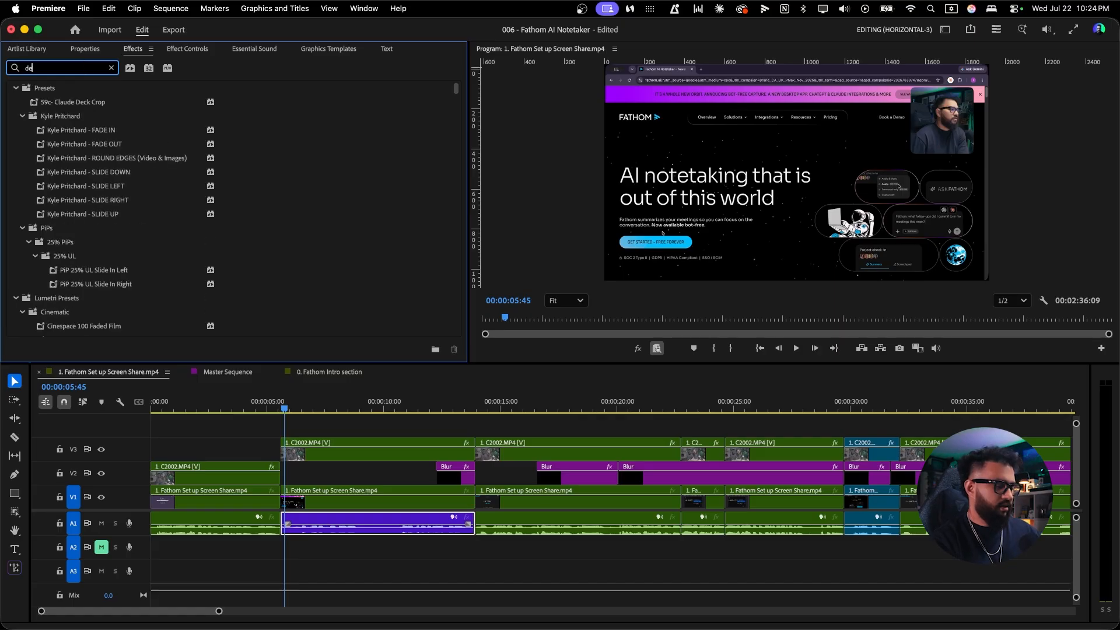
text(n)
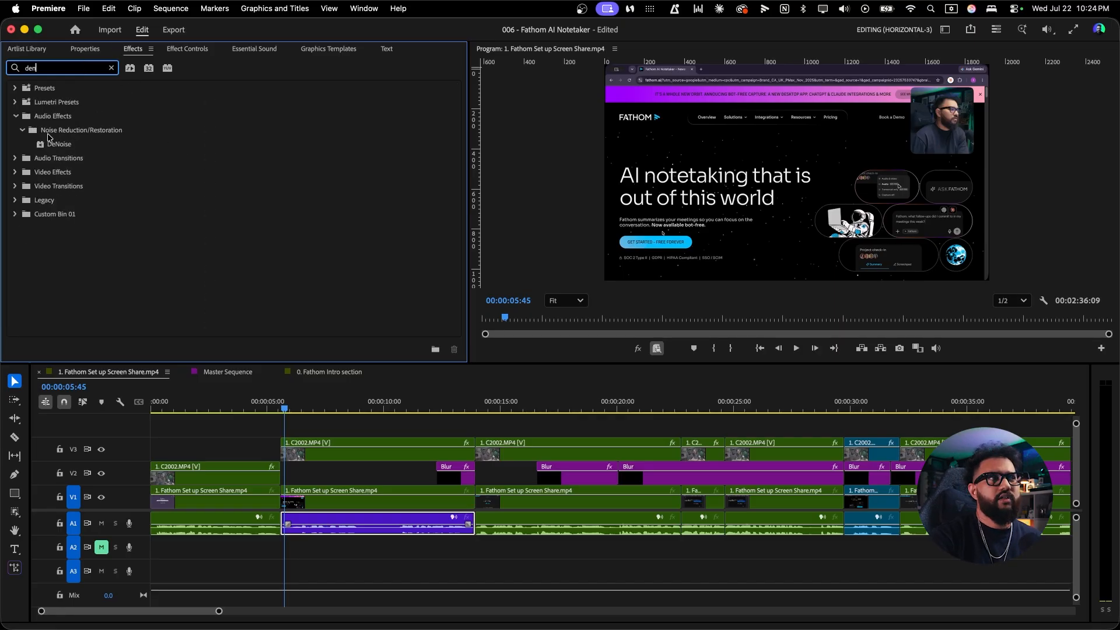
click(89, 149)
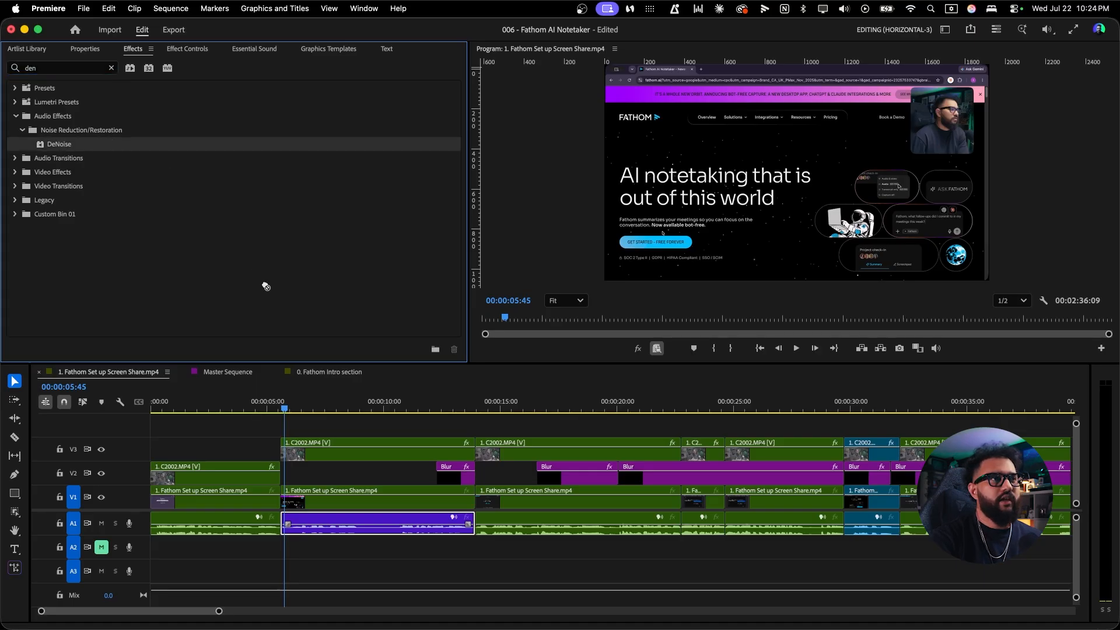
drag(346, 505, 352, 520)
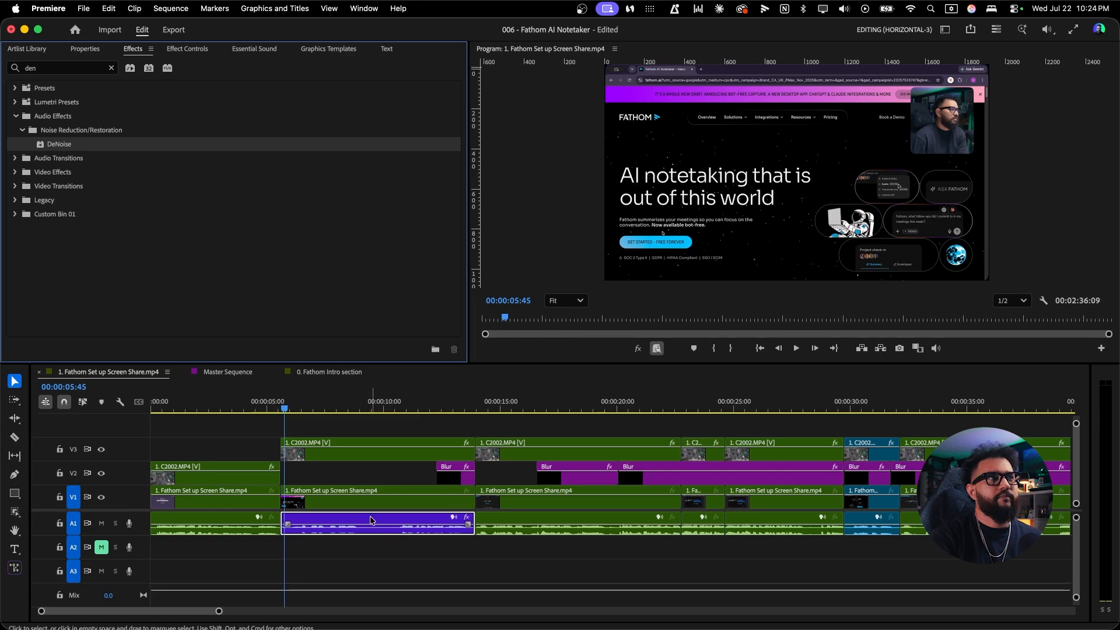
click(366, 520)
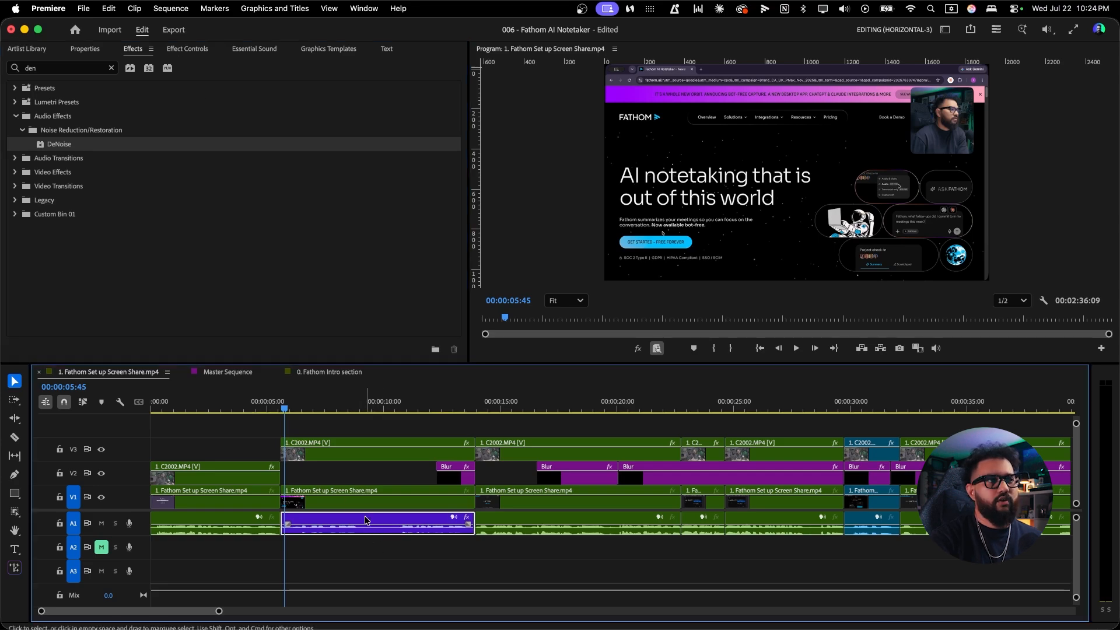
Open the clip's DeNoise custom setup and compare playback from the clip's start with the effect active and bypassed
click(187, 50)
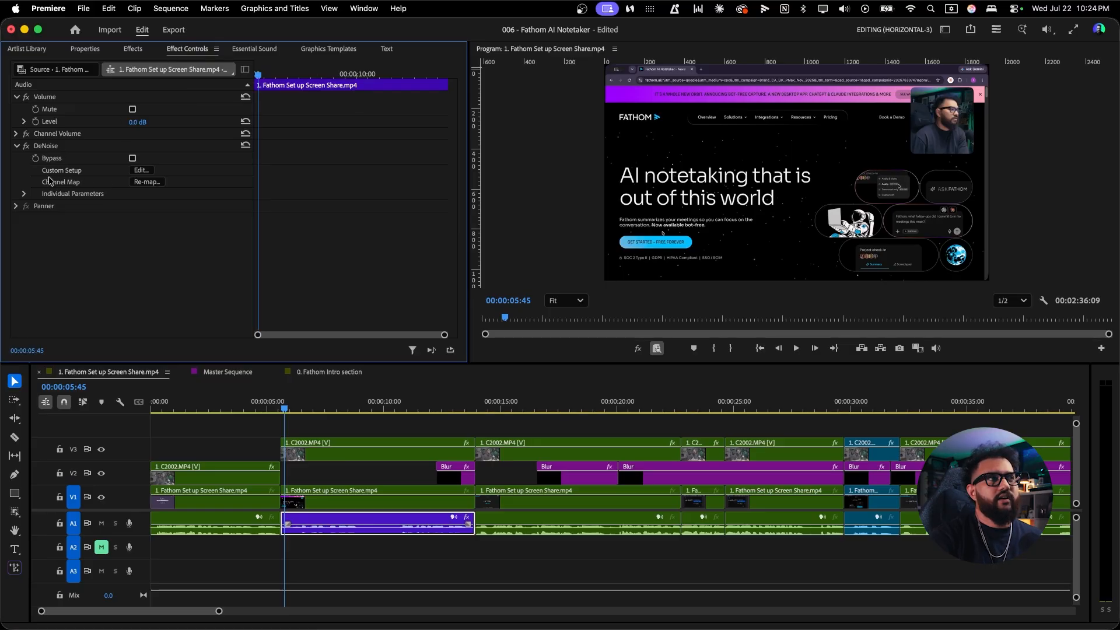
click(141, 171)
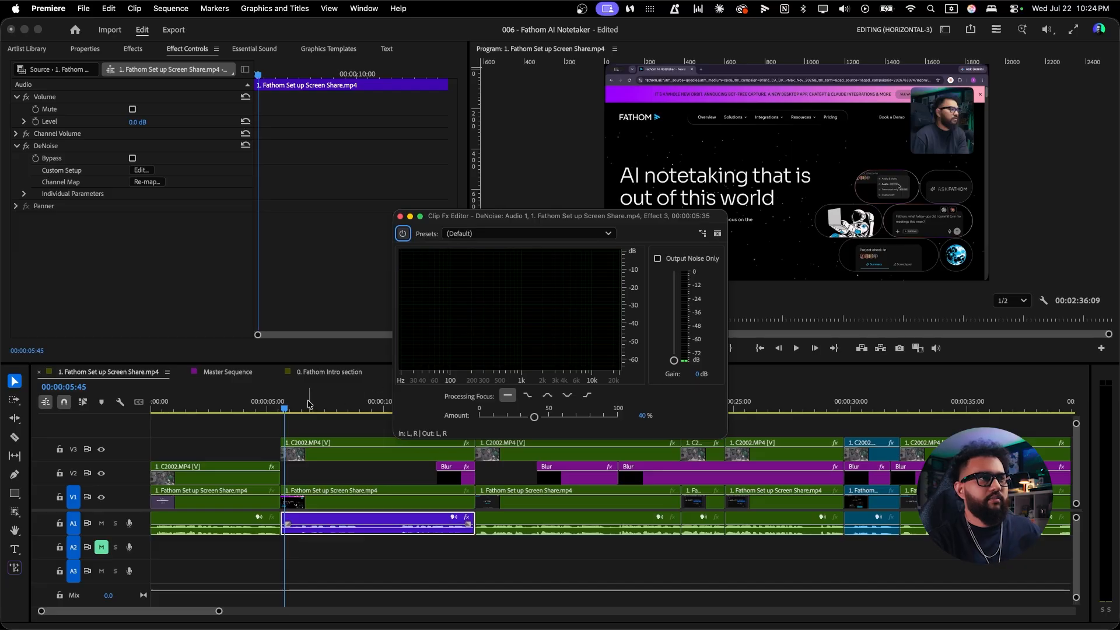
key(space)
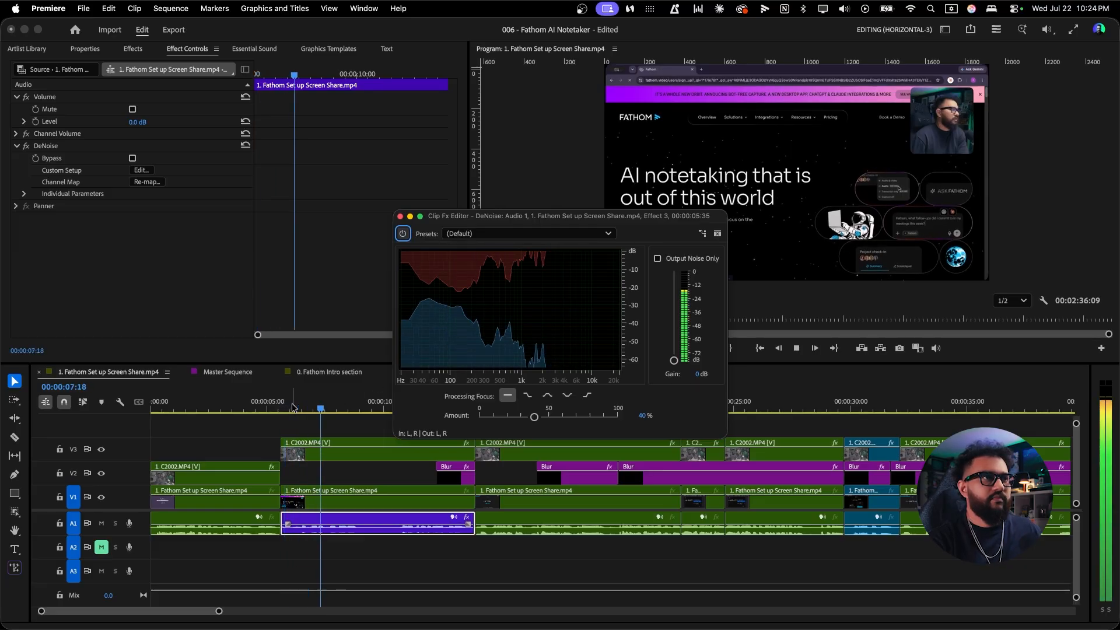
key(space)
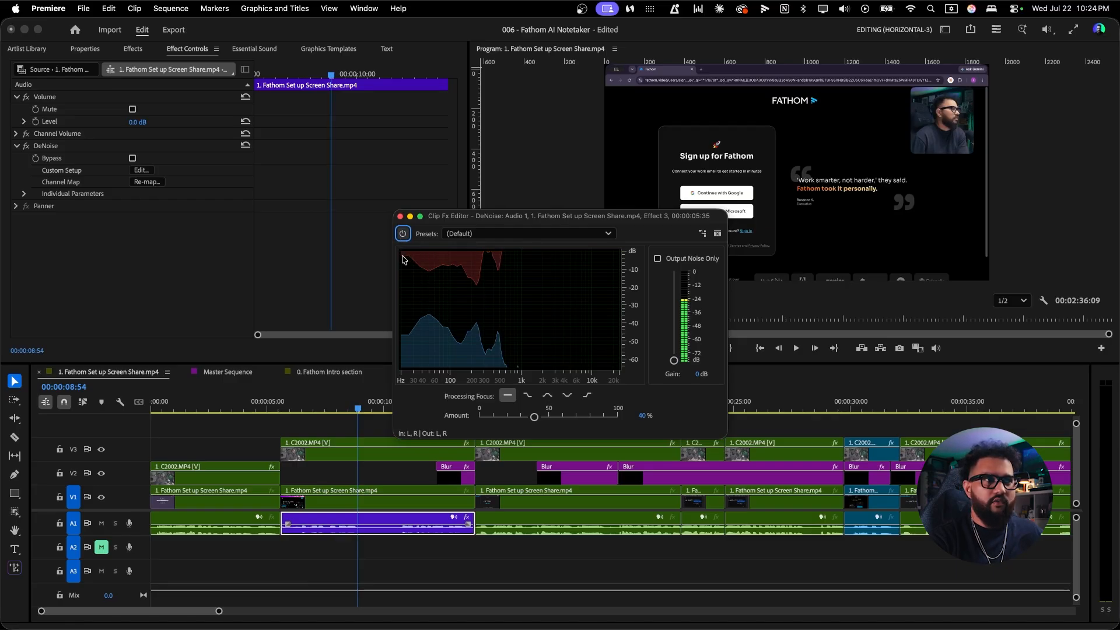
drag(360, 406, 286, 410)
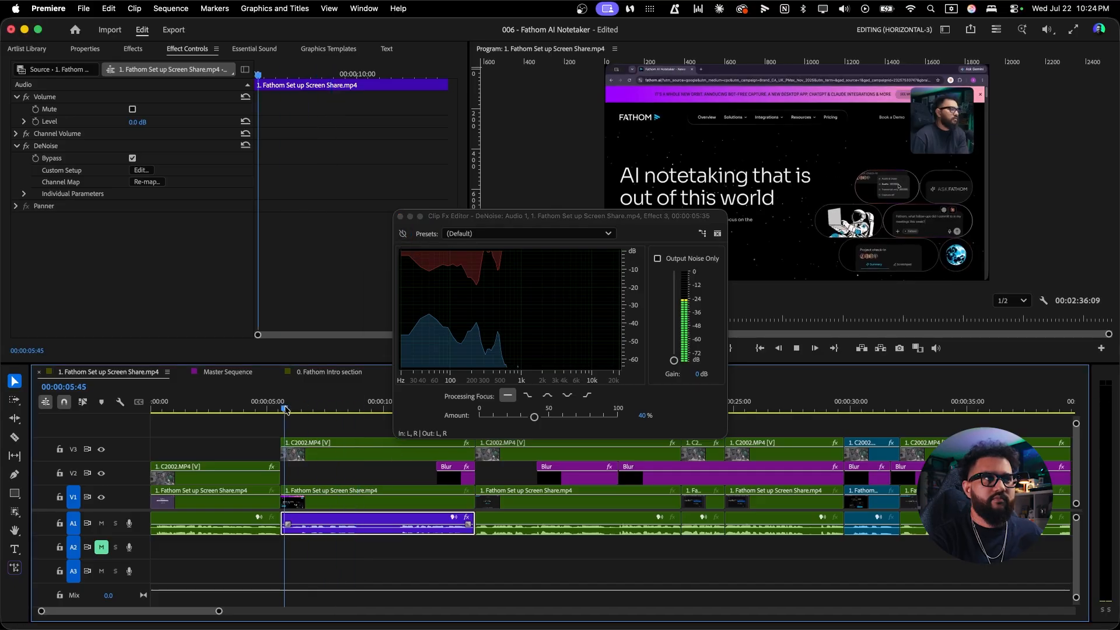
key(space)
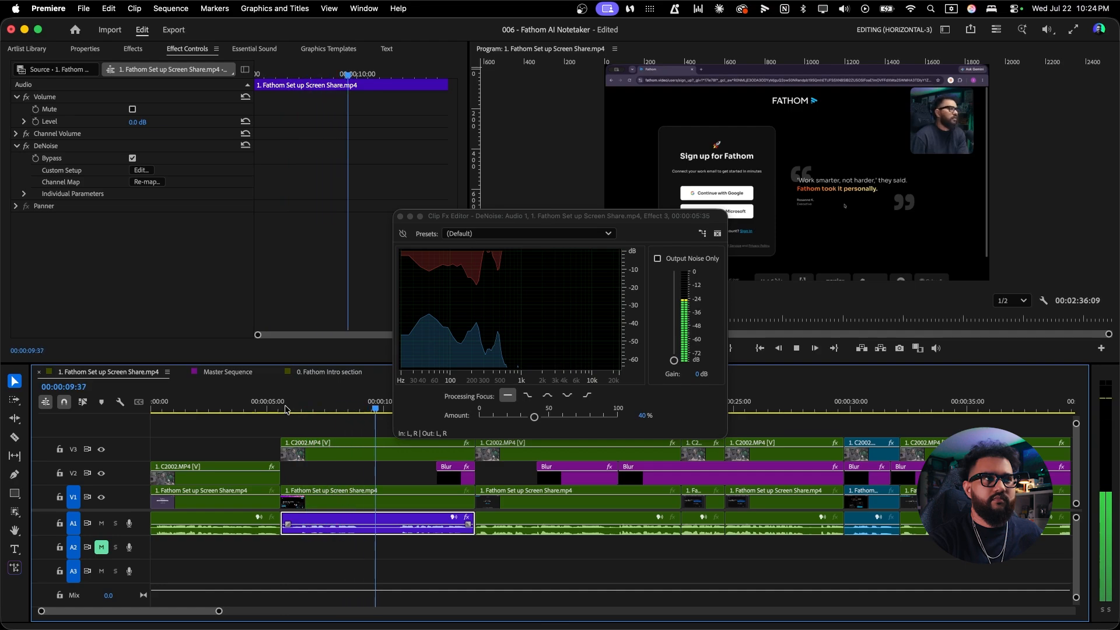
click(402, 235)
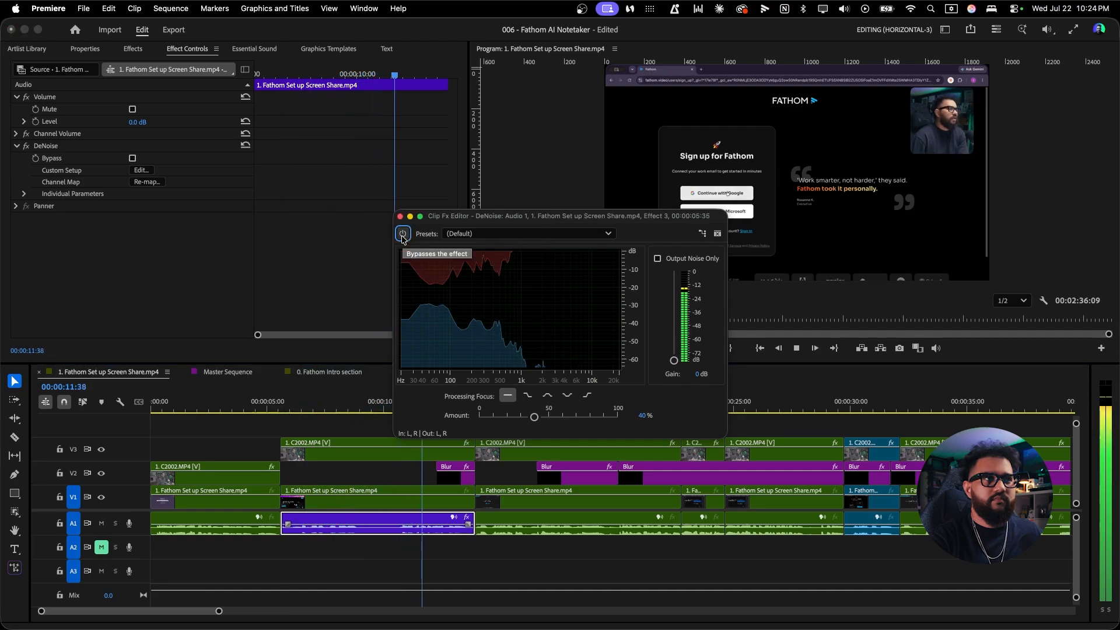
key(space)
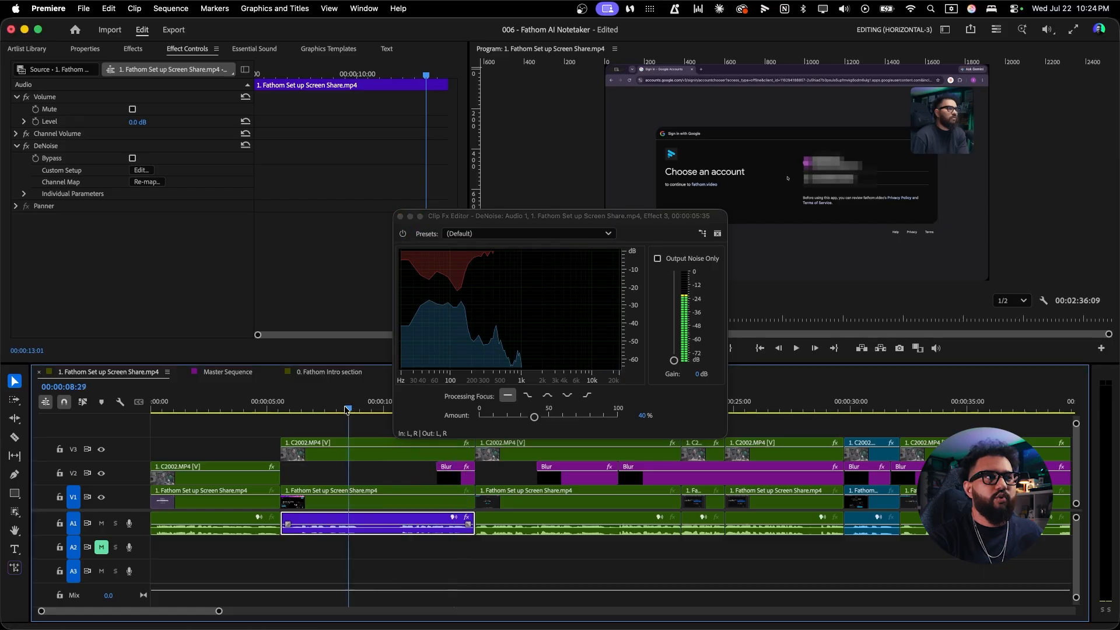
drag(349, 410, 292, 410)
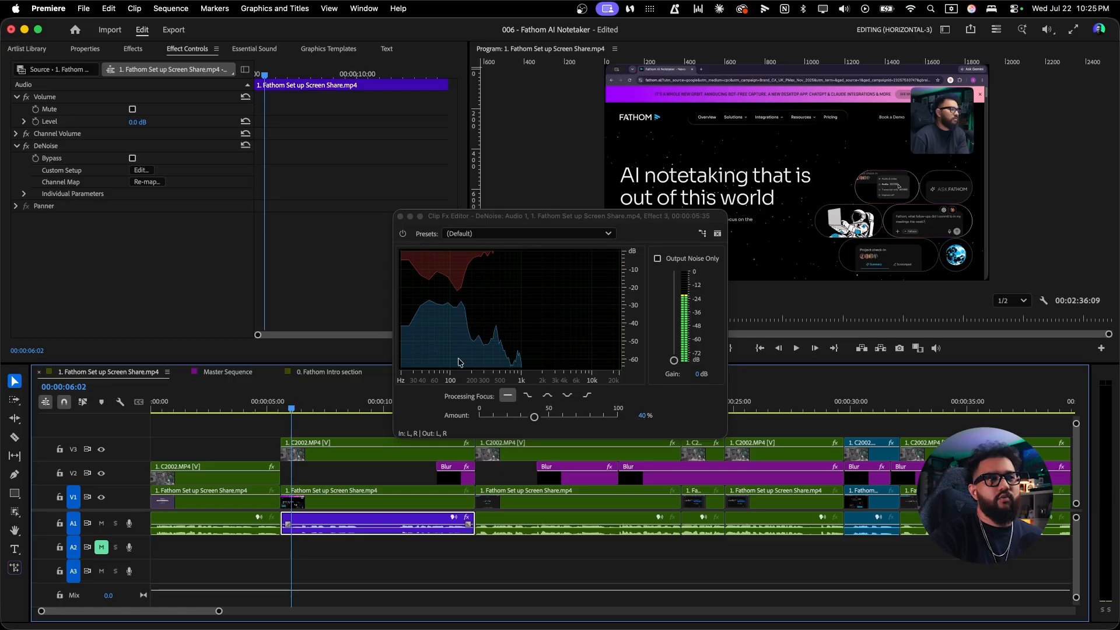
Lower the clip's DeNoise amount to 0%, play from the clip's start, and raise the amount while listening
drag(534, 417, 508, 417)
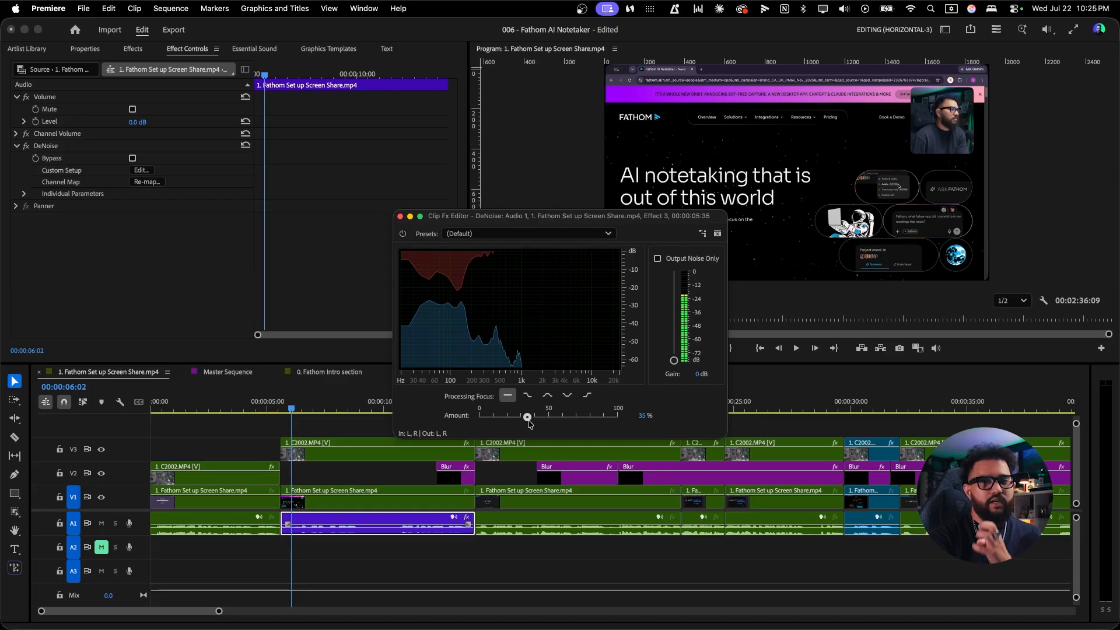
drag(529, 424, 525, 425)
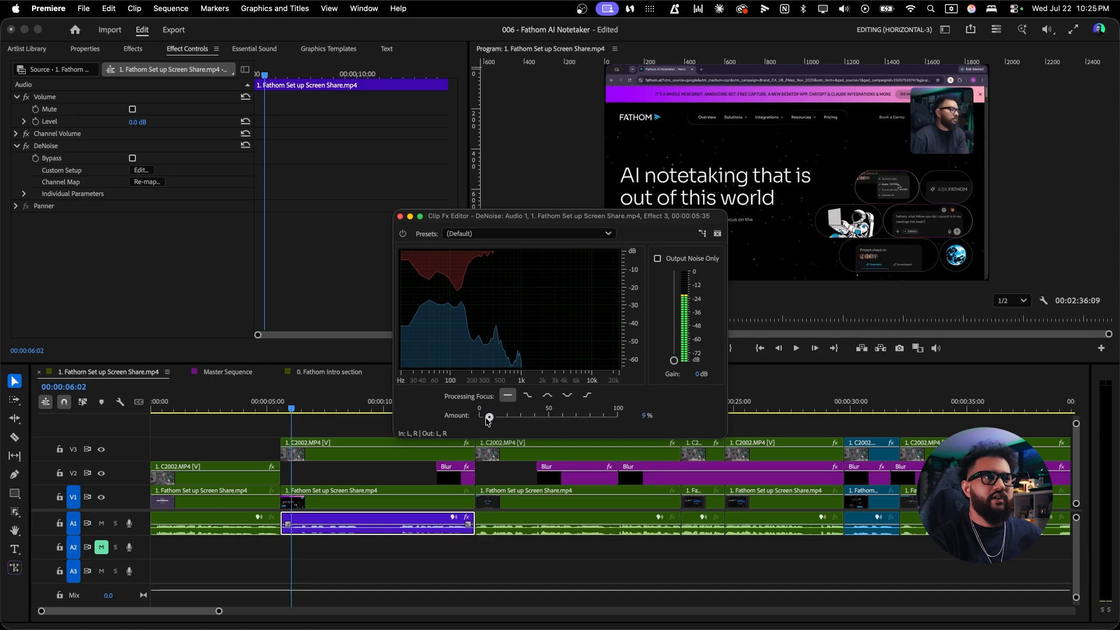
click(281, 410)
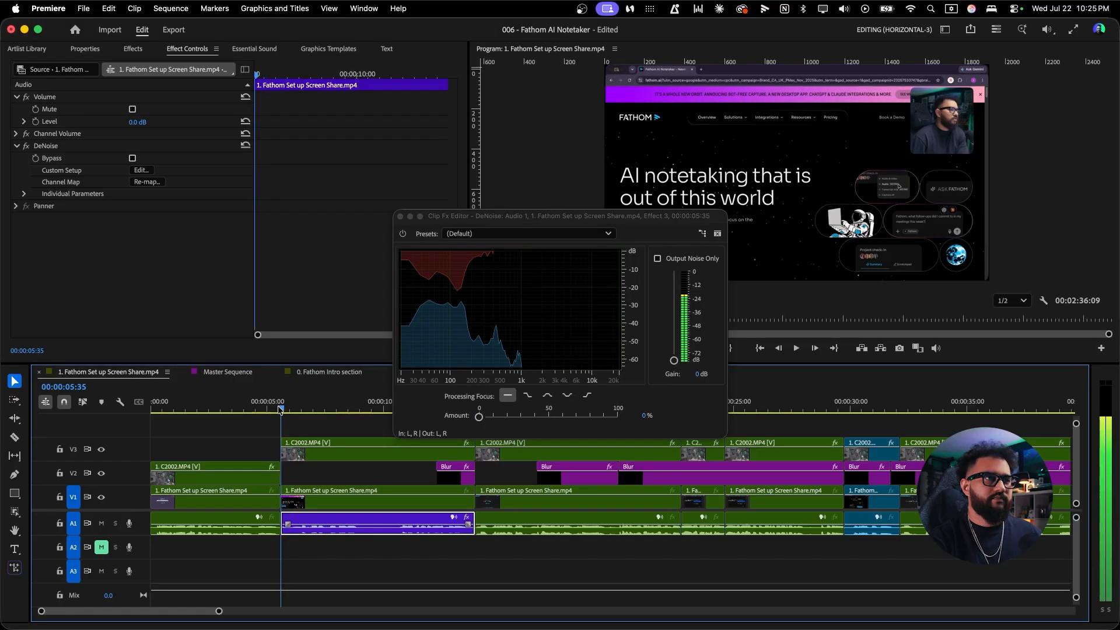
key(space)
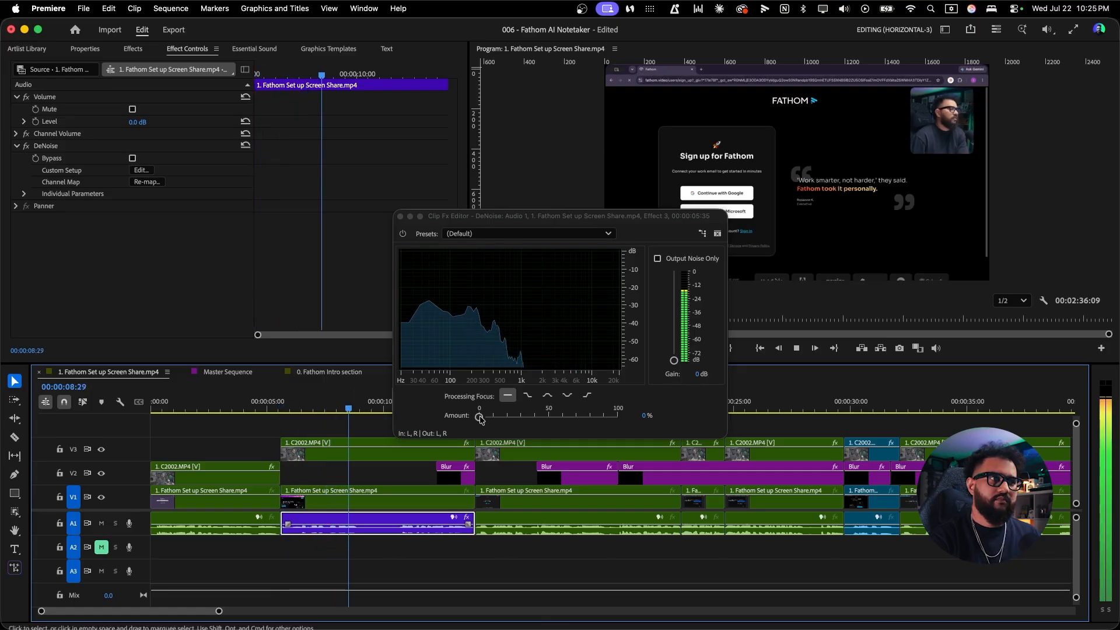
drag(479, 418, 542, 423)
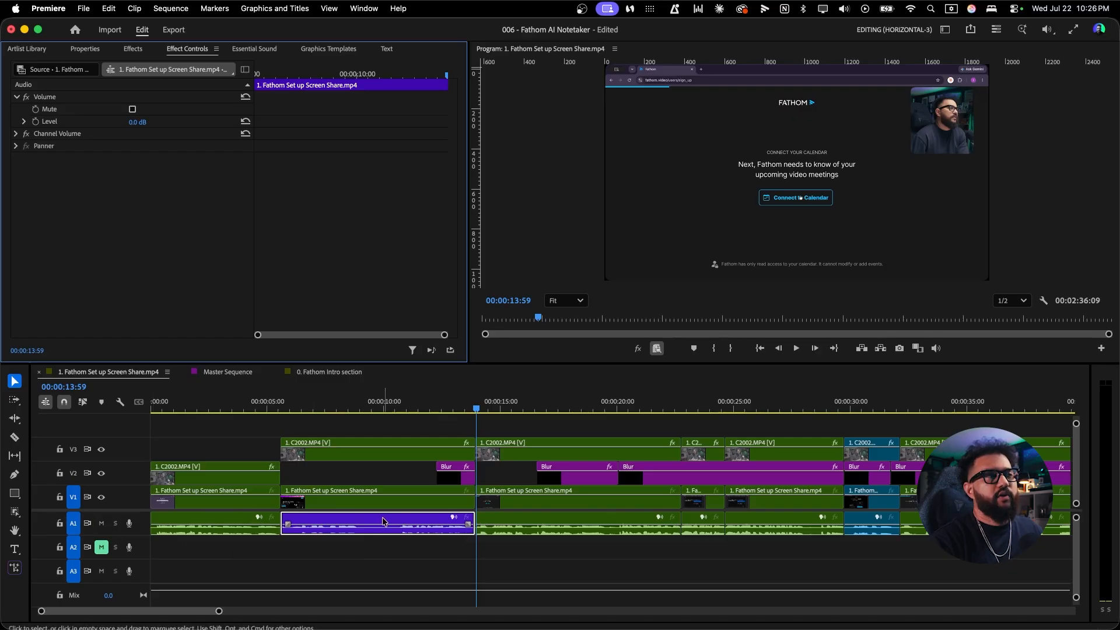
Switch to the Audio workspace
click(363, 9)
mouse_move(374, 28)
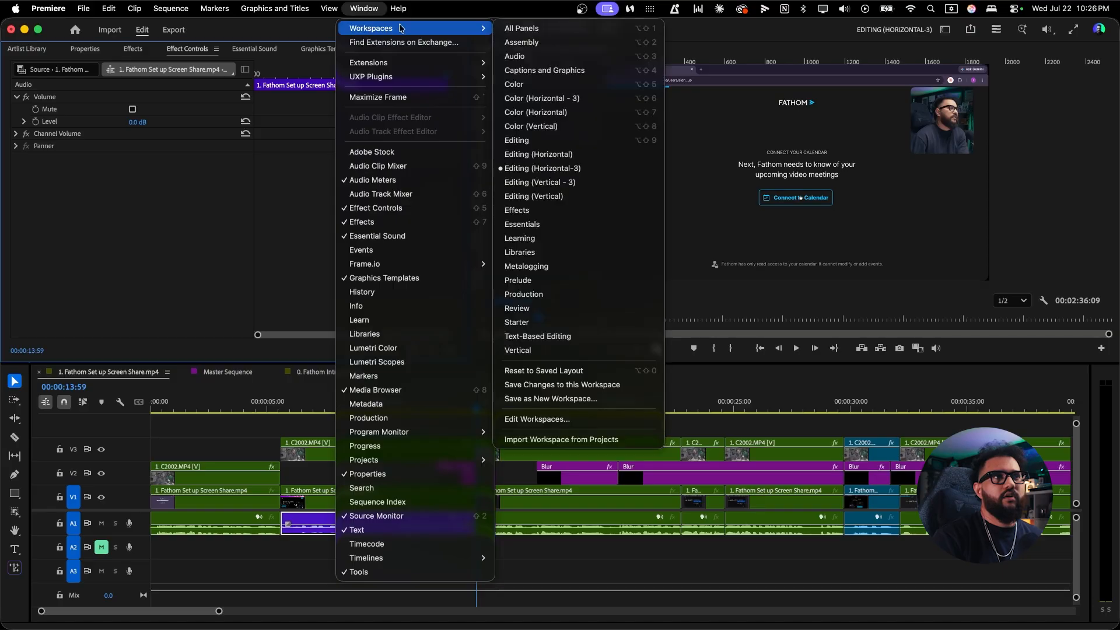
click(521, 60)
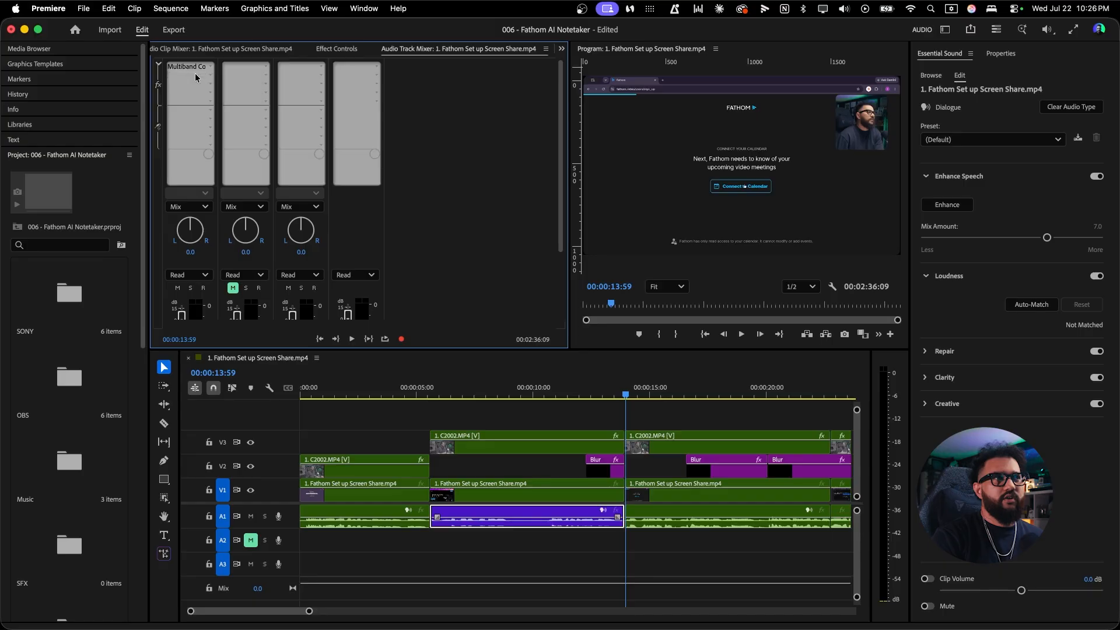
Add DeNoise to the second effect slot of the Audio 1 track in the track mixer and open its effect editor
click(211, 78)
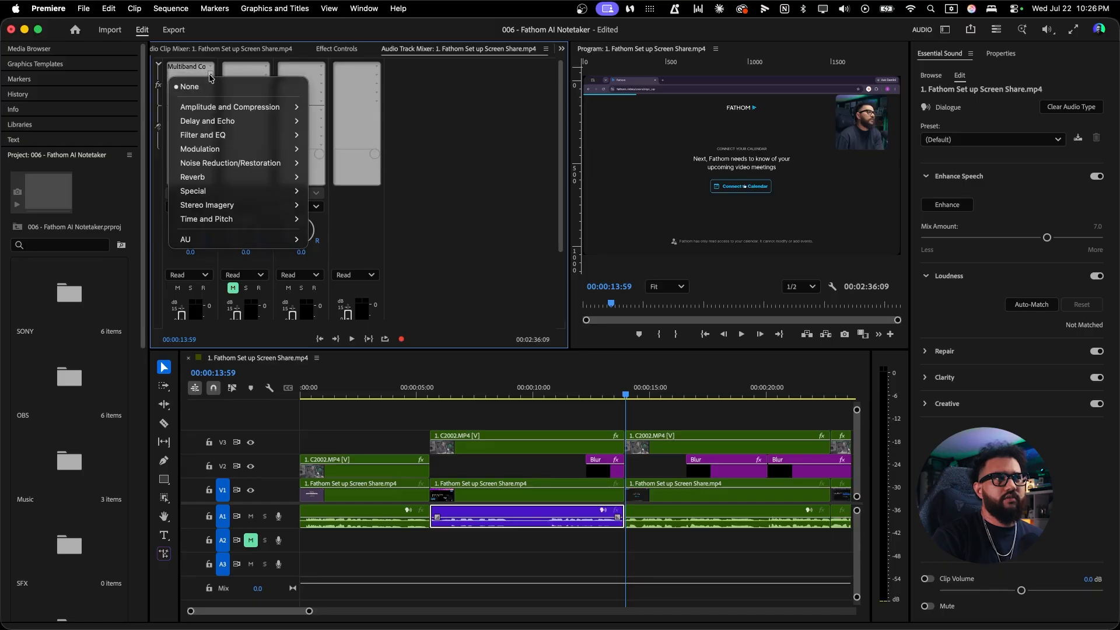
mouse_move(219, 167)
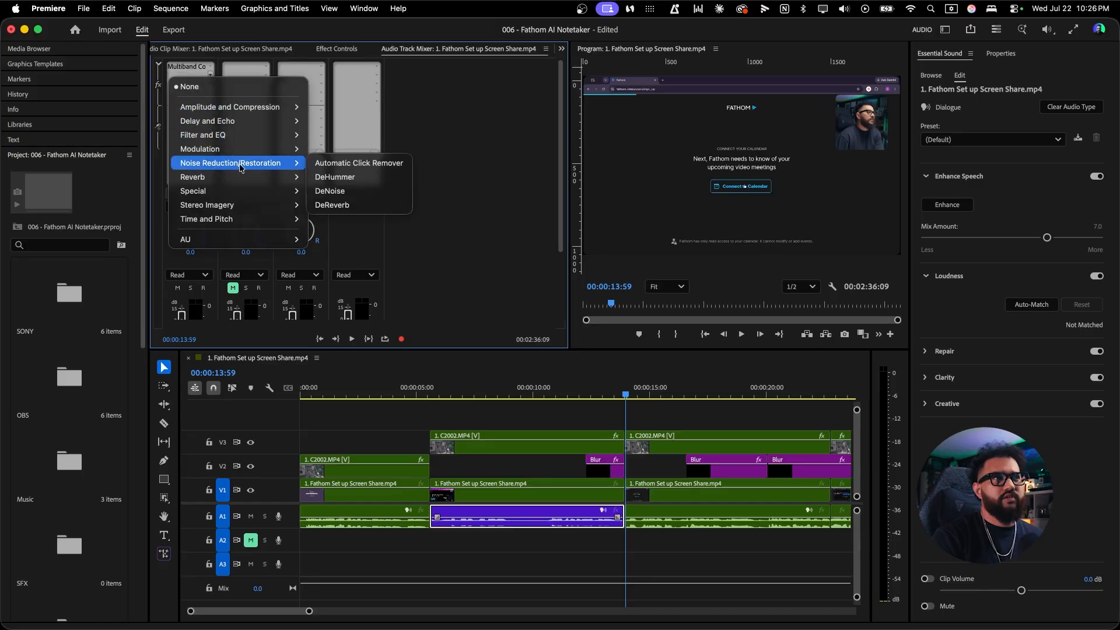
click(342, 192)
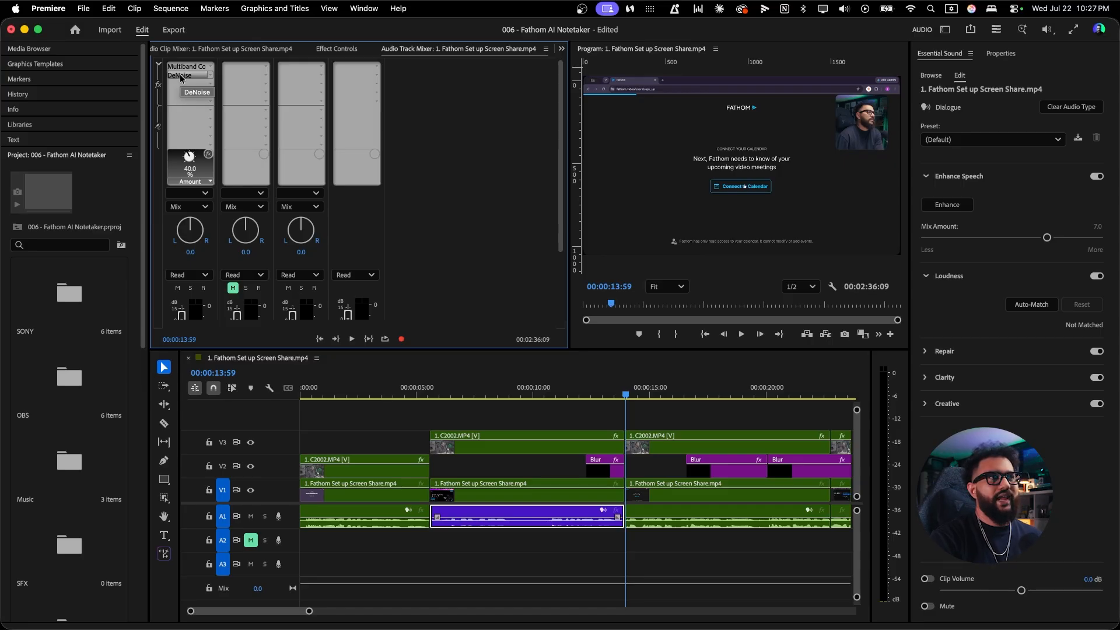
scroll(182, 76, down, 2)
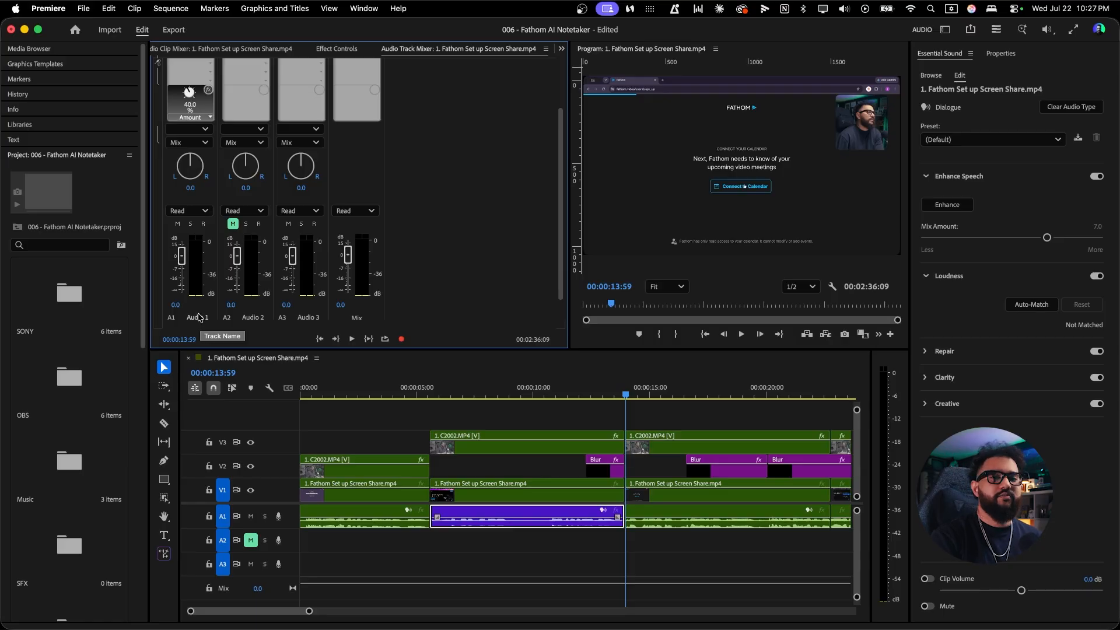
scroll(198, 318, up, 2)
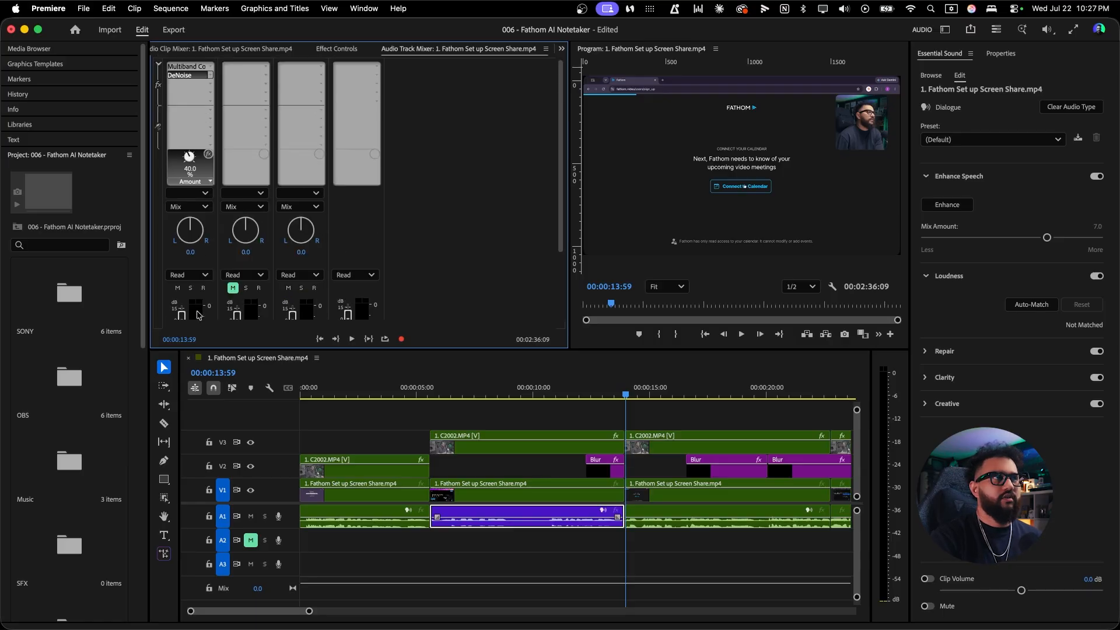
double_click(183, 74)
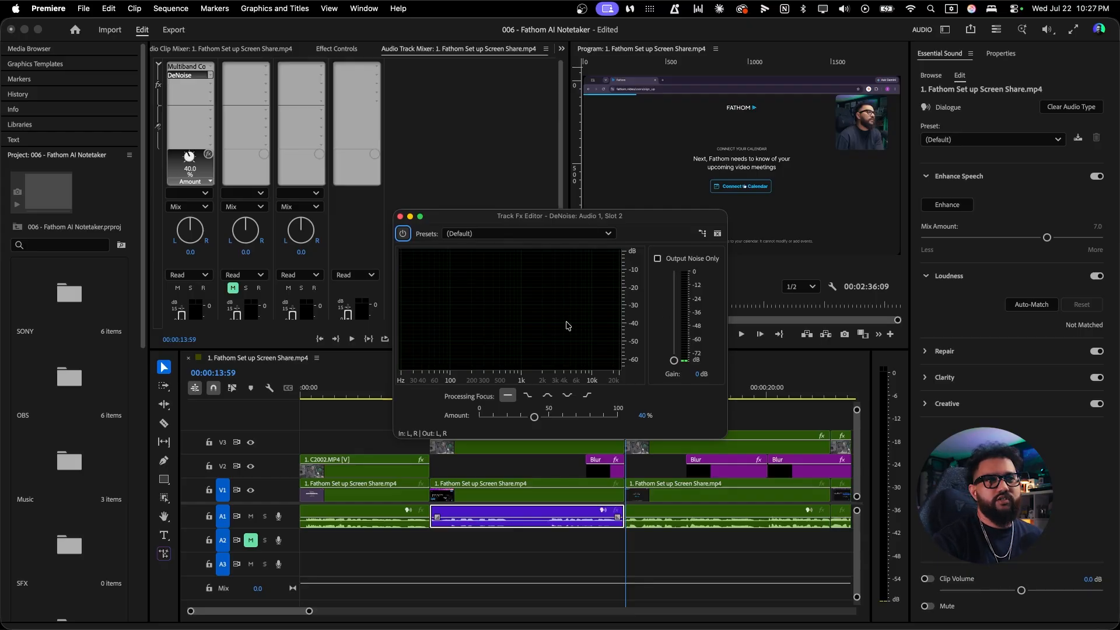
Lower the DeNoise amount slightly in the Audio 1 track's effect editor
mouse_move(533, 417)
mouse_down()
mouse_move(507, 419)
mouse_move(525, 420)
mouse_up()
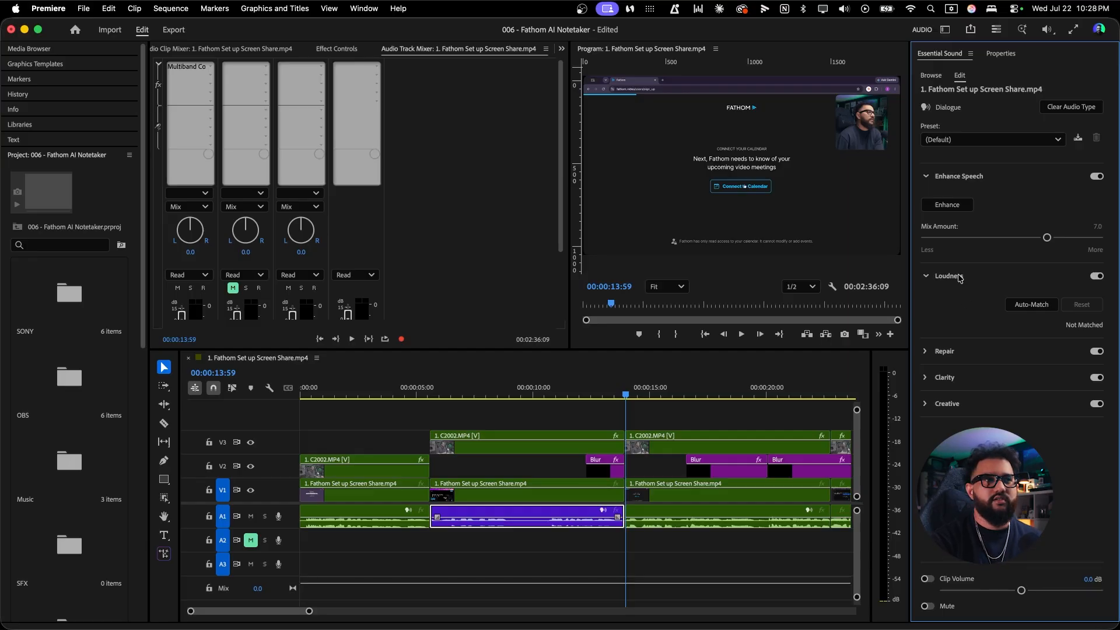
Reveal the Repair options in the Essential Sound settings of the selected dialogue clip
click(364, 8)
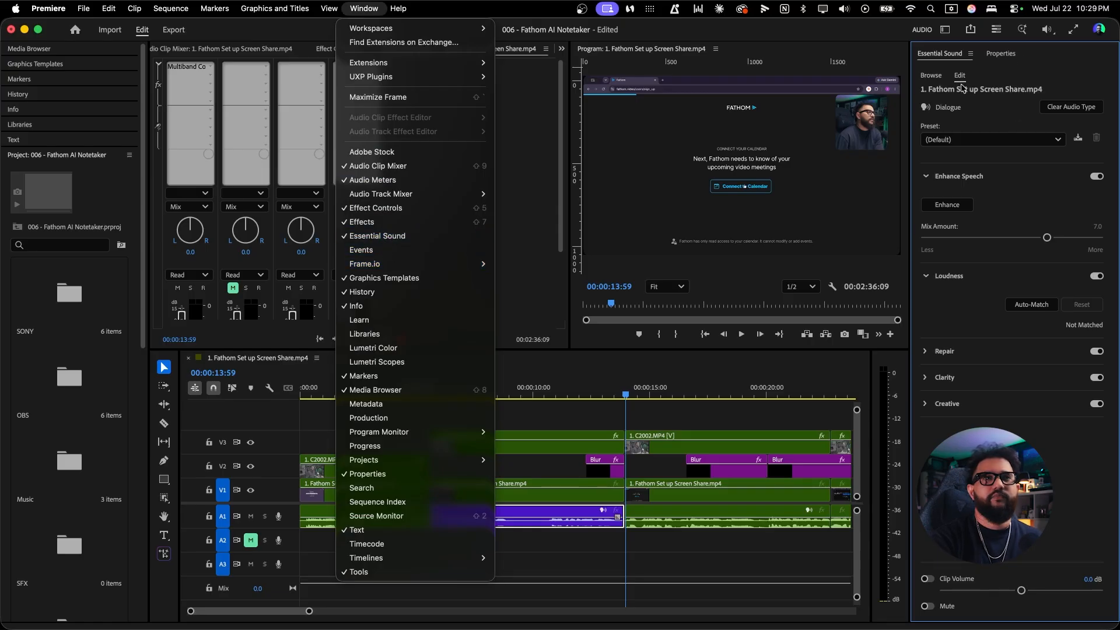
click(932, 354)
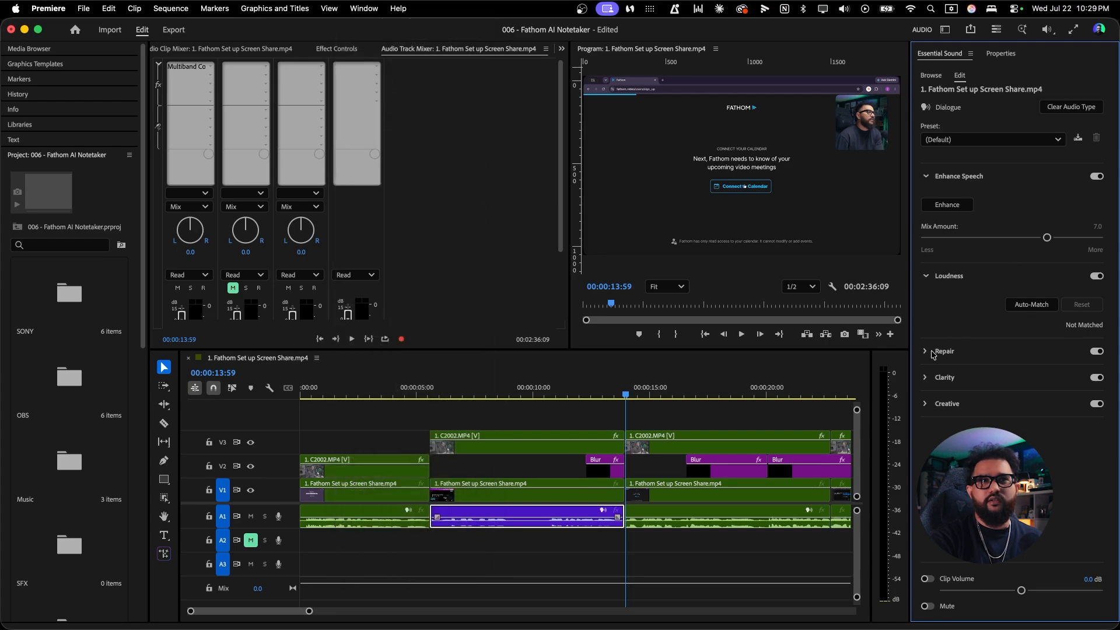
click(926, 352)
scroll(953, 353, down, 3)
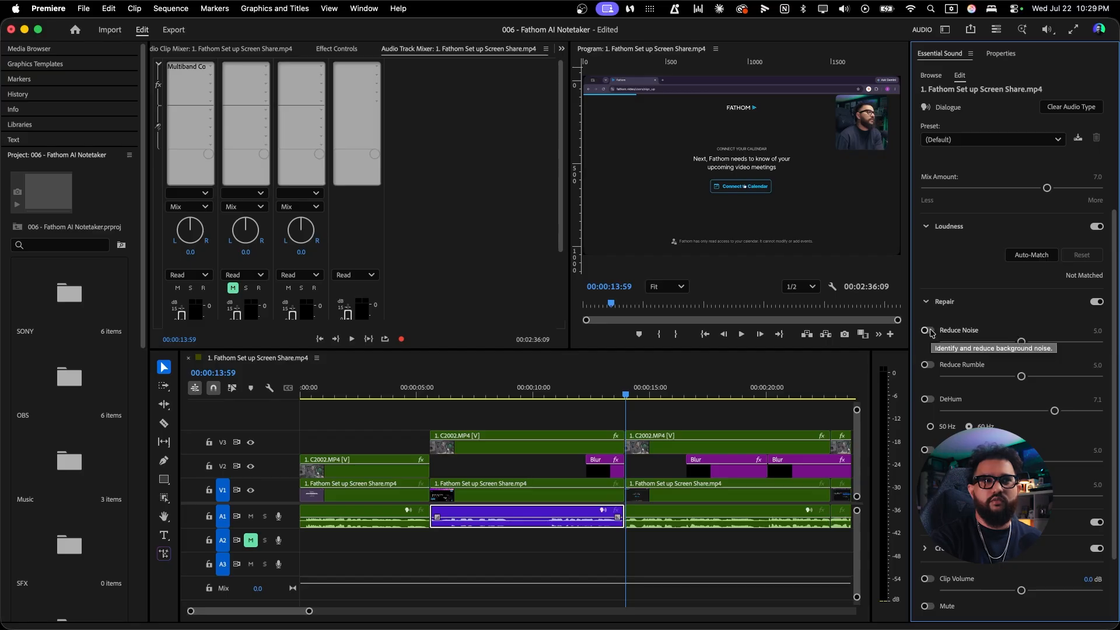
Play the selected Audio 1 clip from about 00:00:08:24 with Reduce Noise off to hear the background noise
click(528, 516)
click(555, 386)
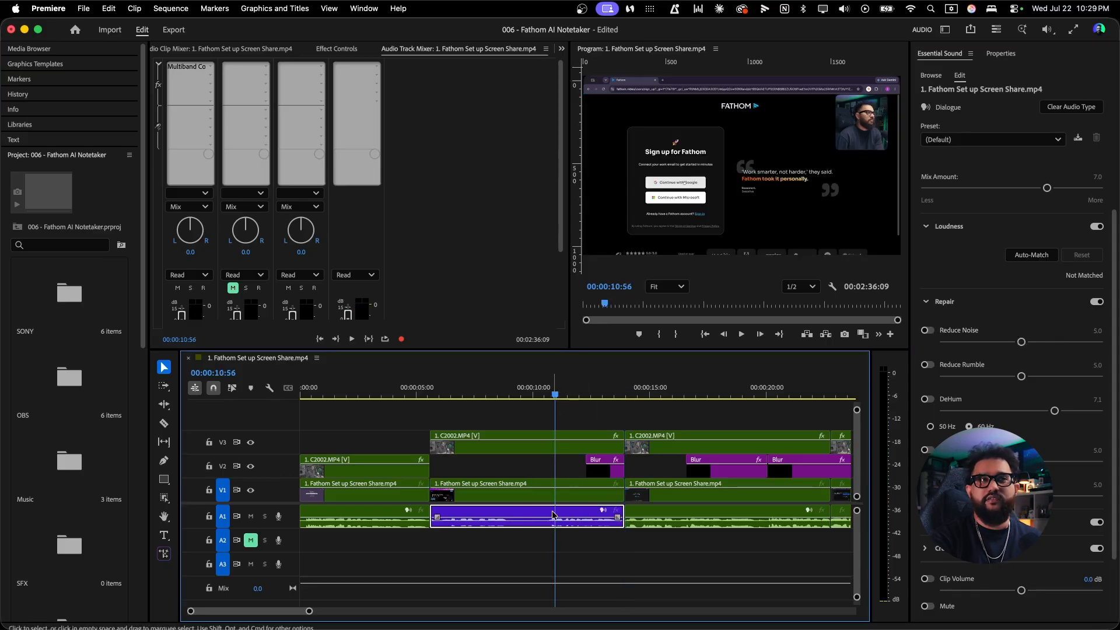
click(496, 396)
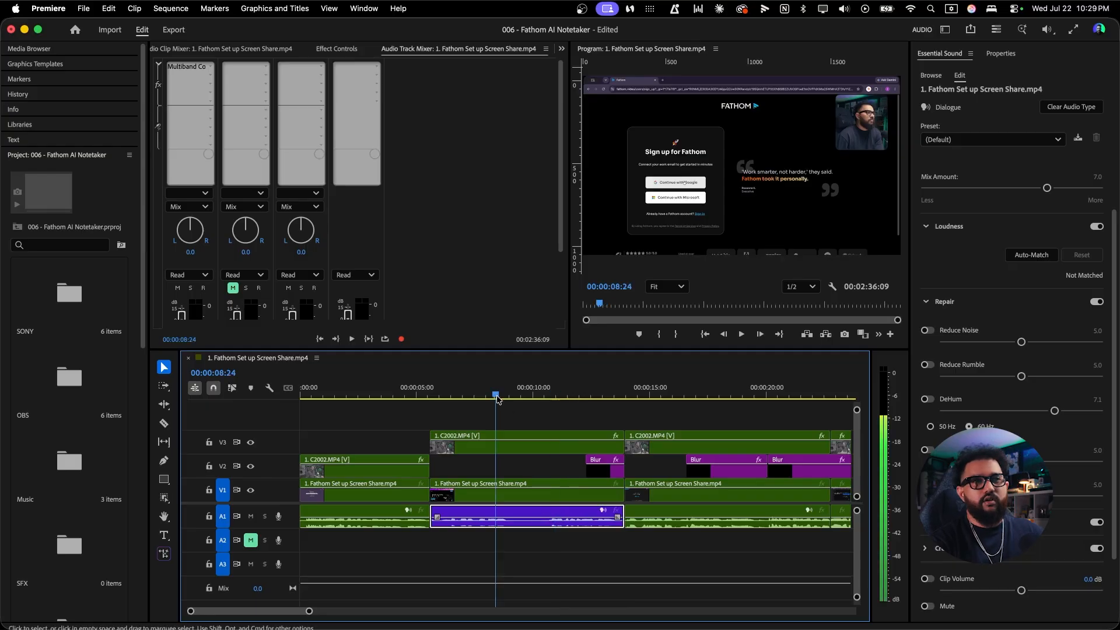
click(495, 396)
key(space)
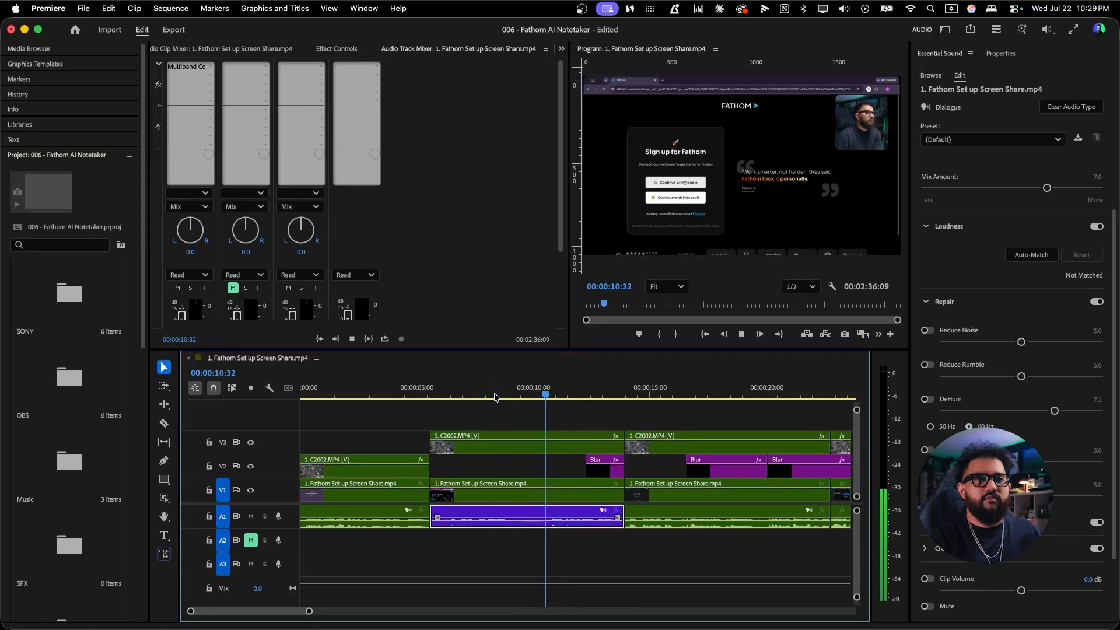
key(space)
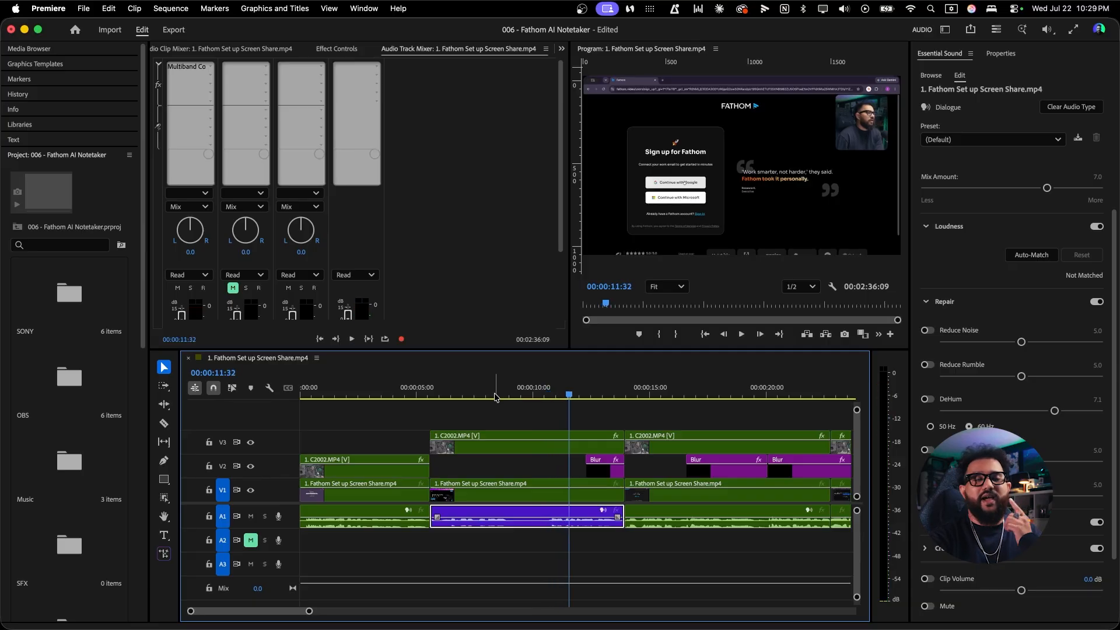
Turn on Reduce Noise for the dialogue clip and play it from 00:00:08:20
click(495, 397)
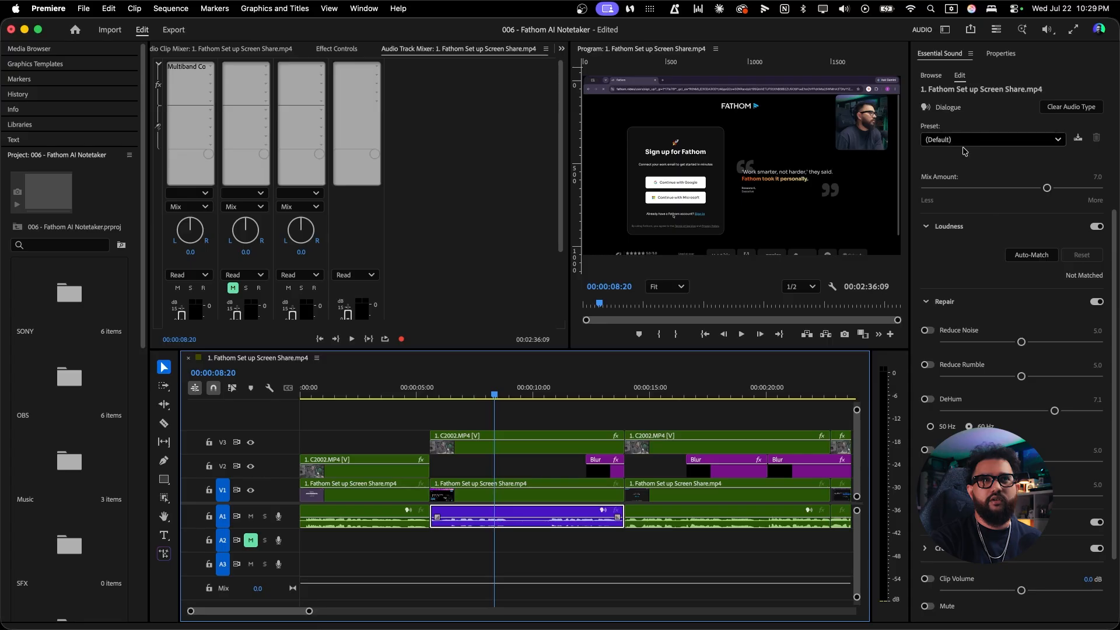
click(927, 331)
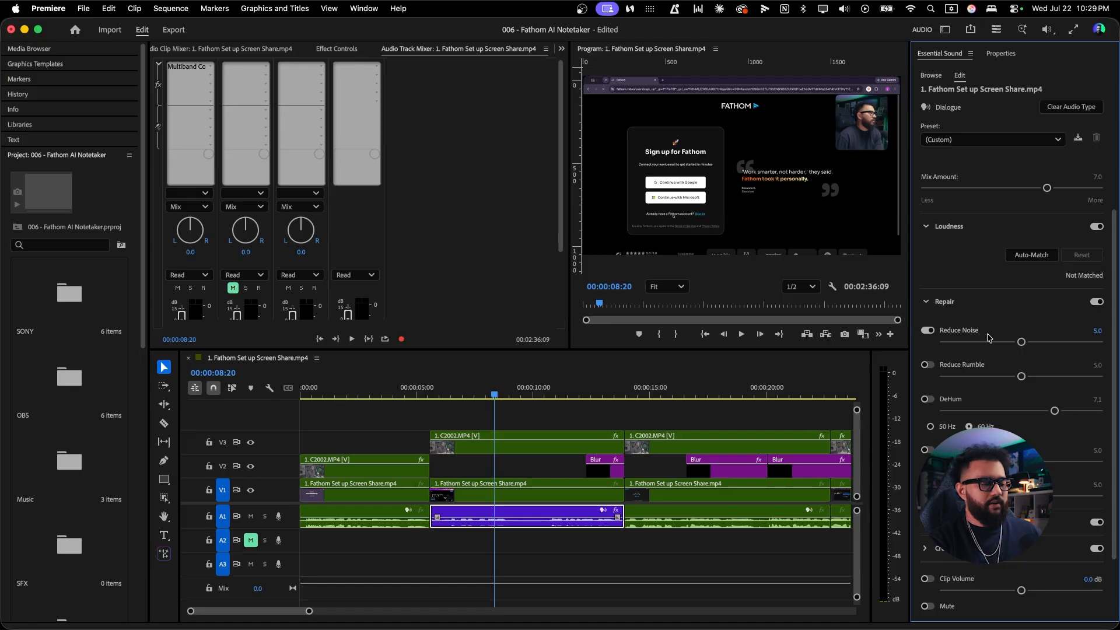
key(space)
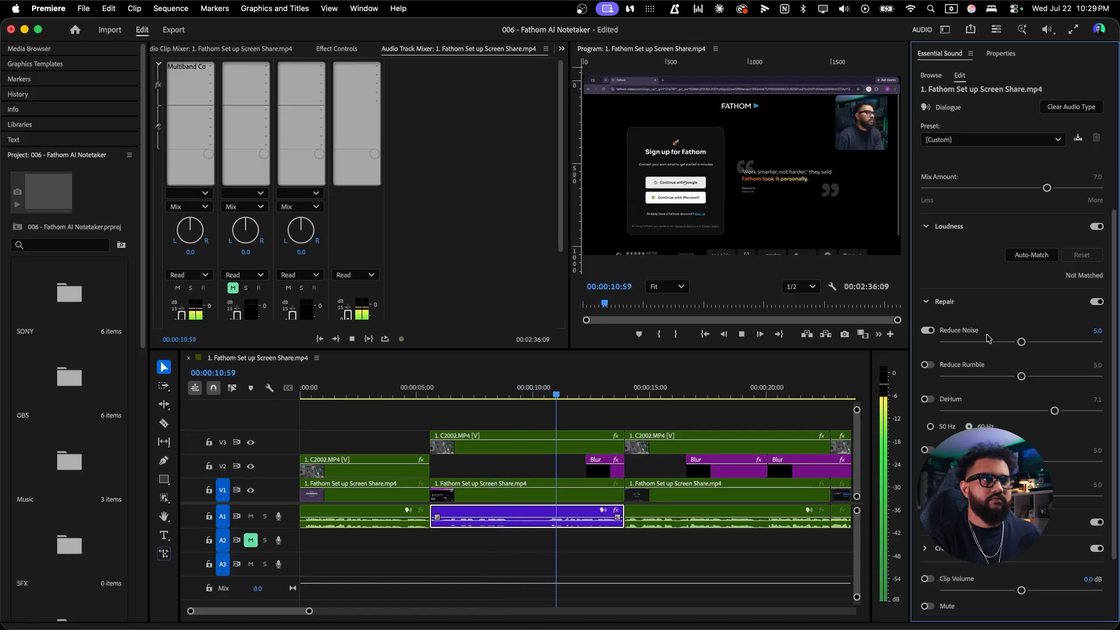
key(space)
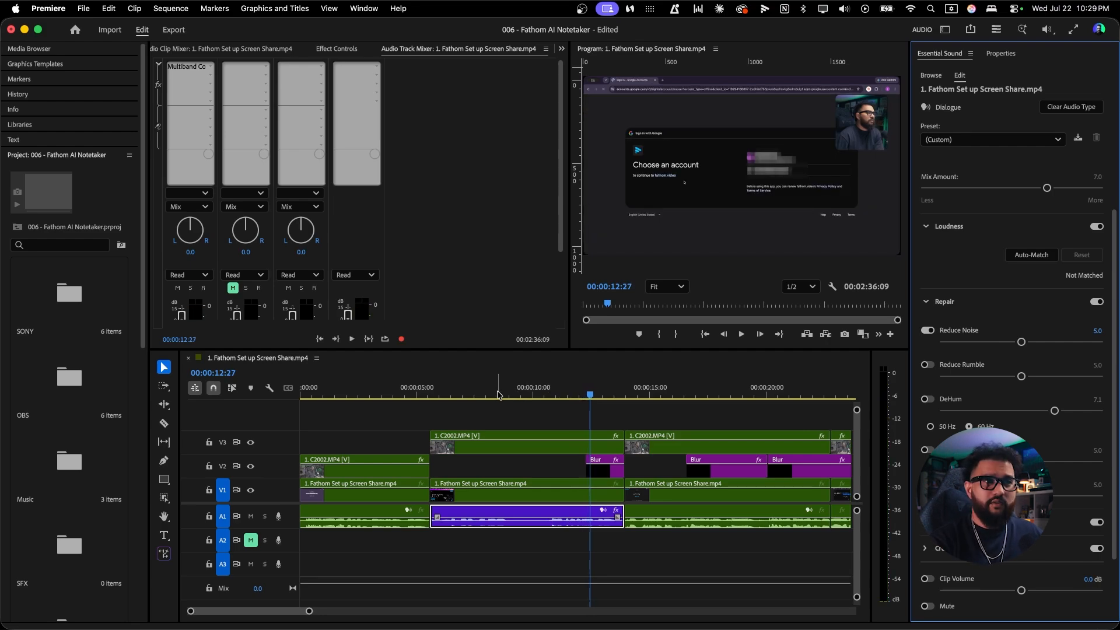
Compare the clip's sound by playing it with Reduce Noise off and switching it back on during playback
click(497, 395)
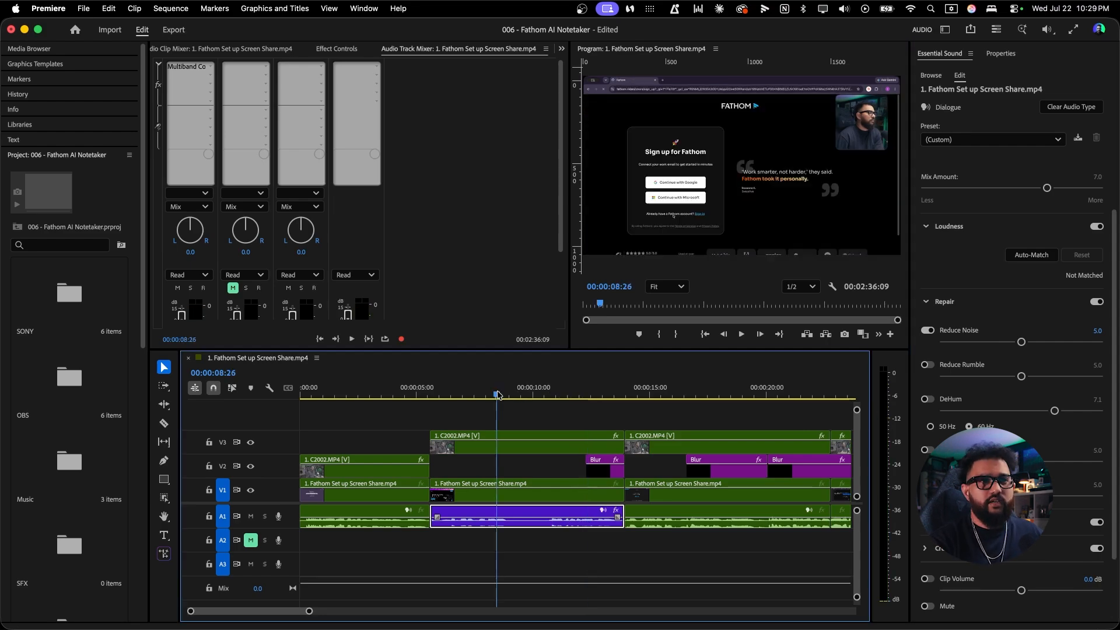
click(927, 330)
key(space)
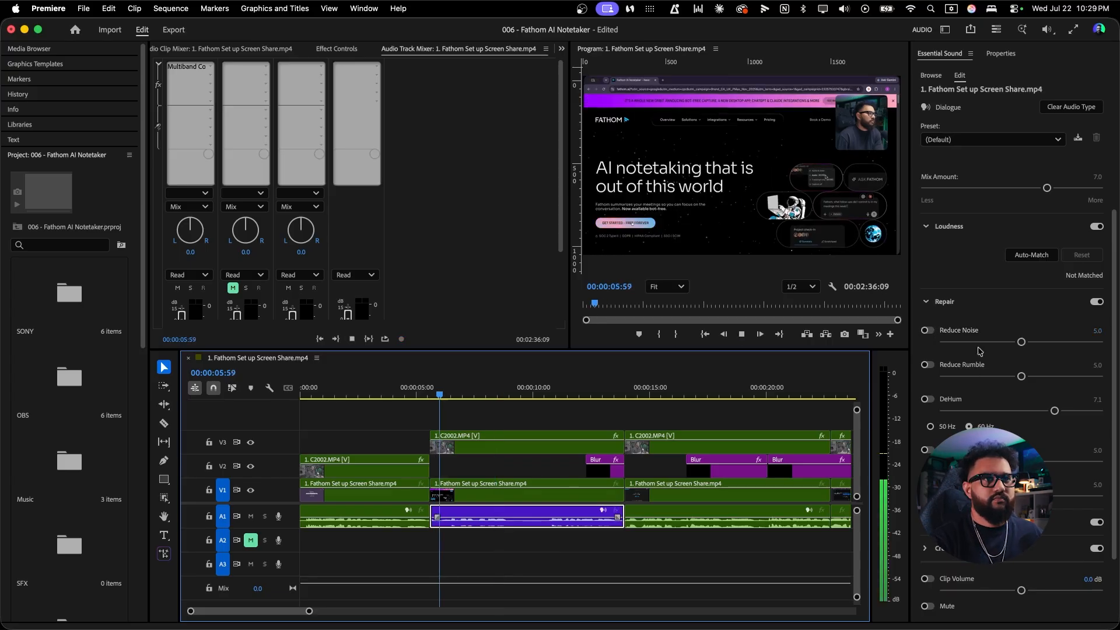
click(927, 330)
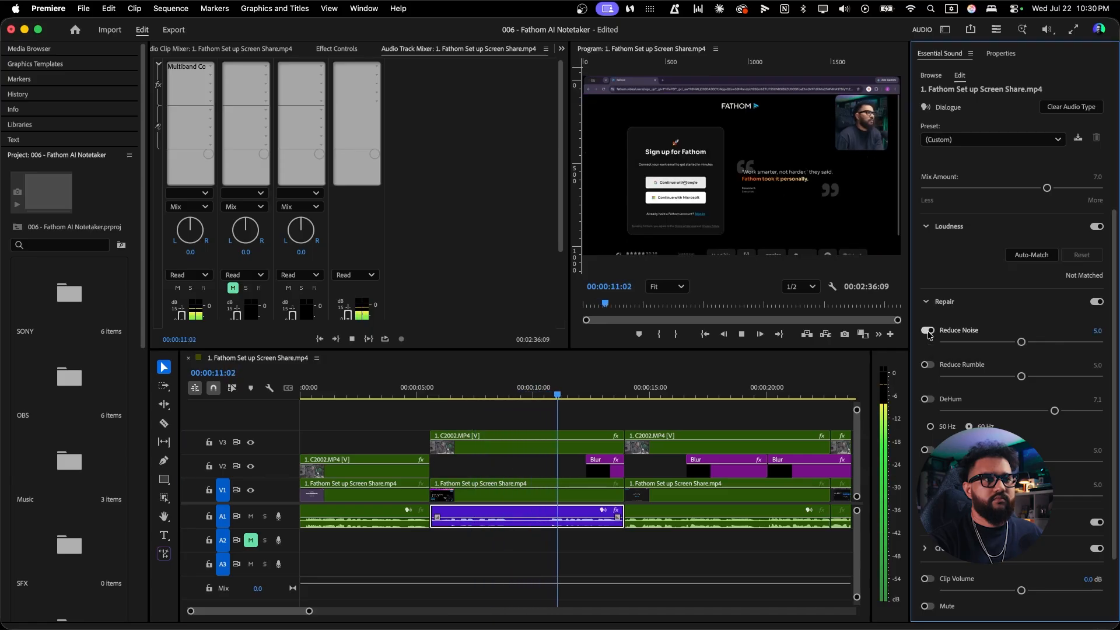